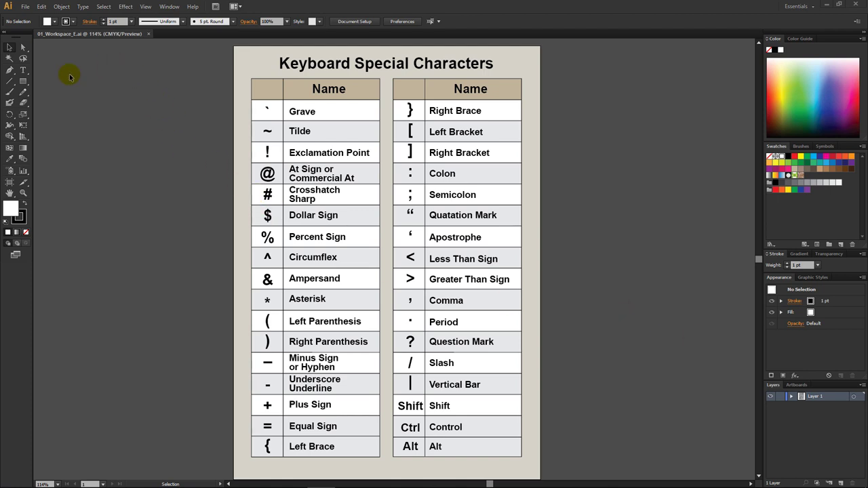
Set the User Interface brightness preference to Light (100%) and confirm.
{"action": "left_click", "coordinate": [42, 6]}
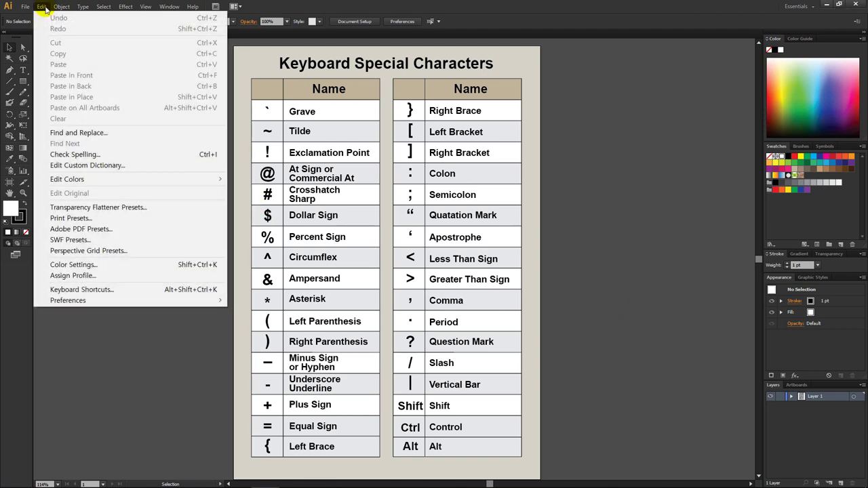
{"action": "mouse_move", "coordinate": [106, 299]}
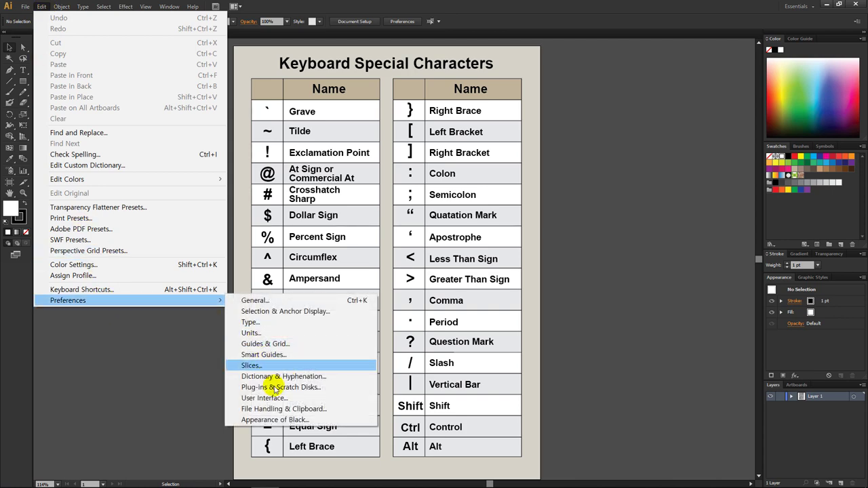
{"action": "left_click", "coordinate": [297, 403]}
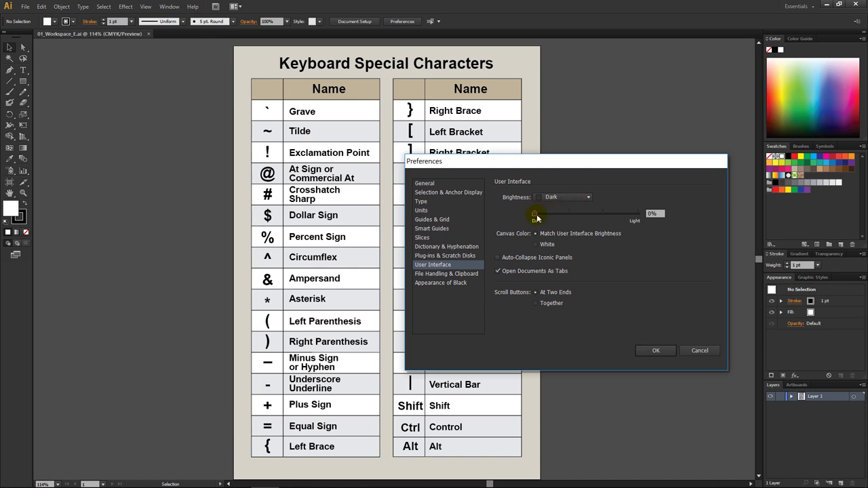
{"action": "left_click_drag", "start_coordinate": [536, 215], "coordinate": [650, 220]}
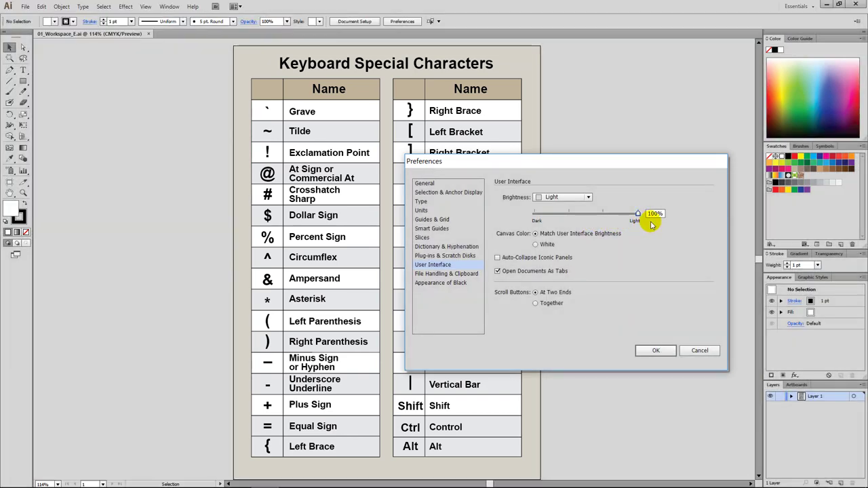
{"action": "left_click", "coordinate": [657, 351]}
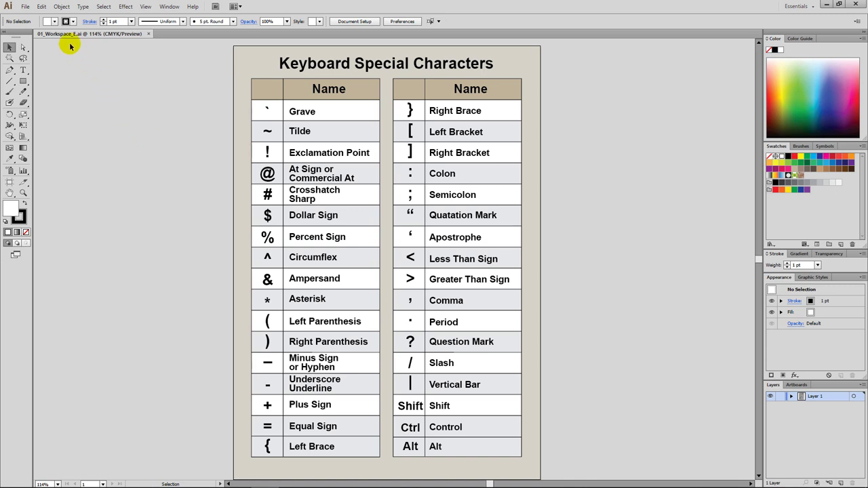
Browse the File, Edit, Object, Type and Effect menus, ending with the Window menu open.
{"action": "left_click", "coordinate": [27, 8]}
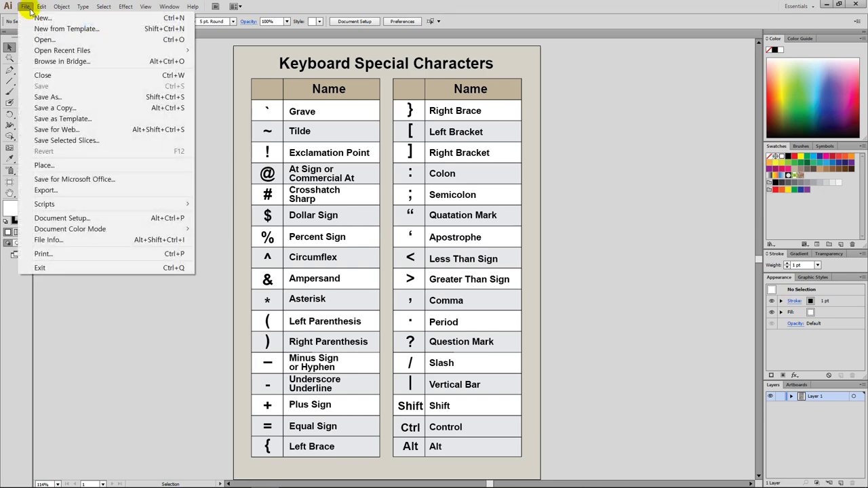
{"action": "mouse_move", "coordinate": [45, 8]}
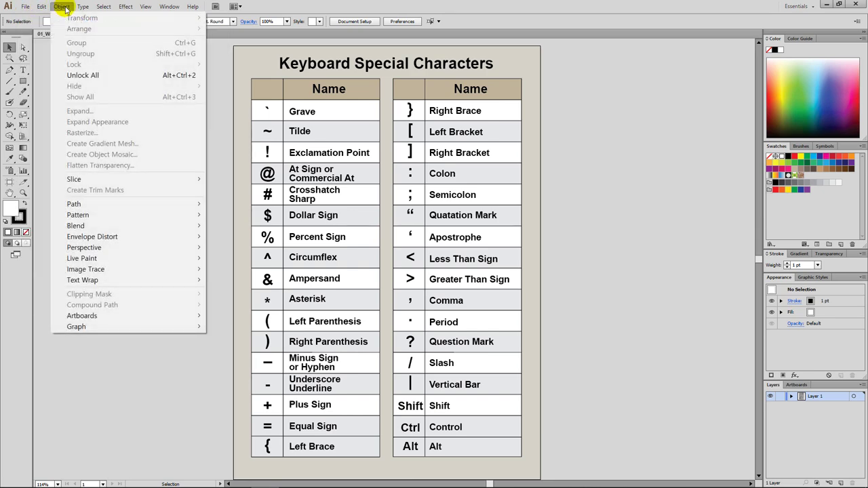
{"action": "mouse_move", "coordinate": [85, 8]}
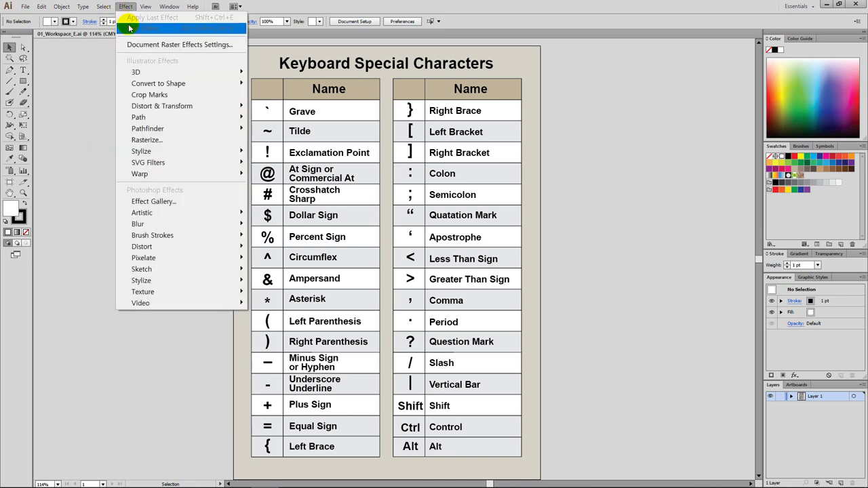
{"action": "mouse_move", "coordinate": [139, 71]}
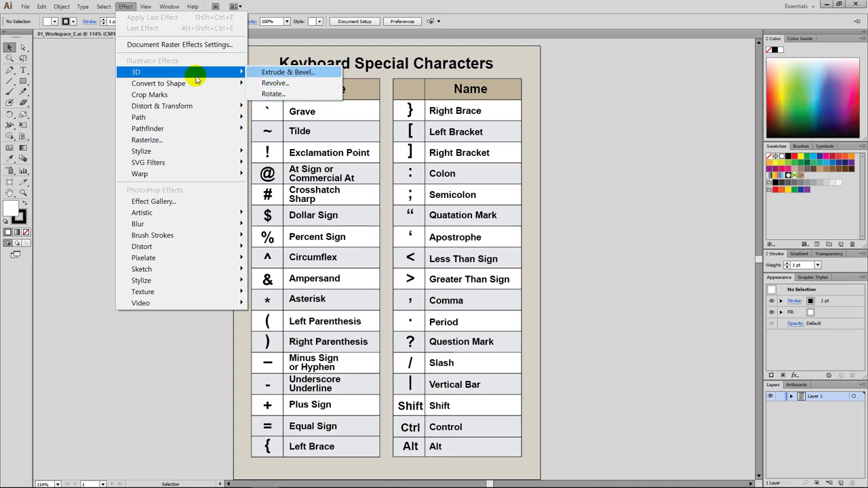
{"action": "mouse_move", "coordinate": [197, 82]}
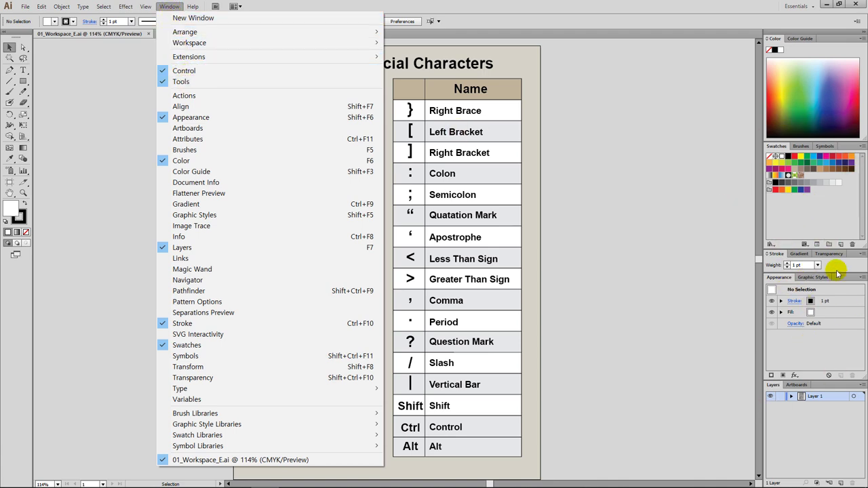
Dismiss the open Window menu by clicking an empty spot on the menu bar.
{"action": "left_click", "coordinate": [293, 5]}
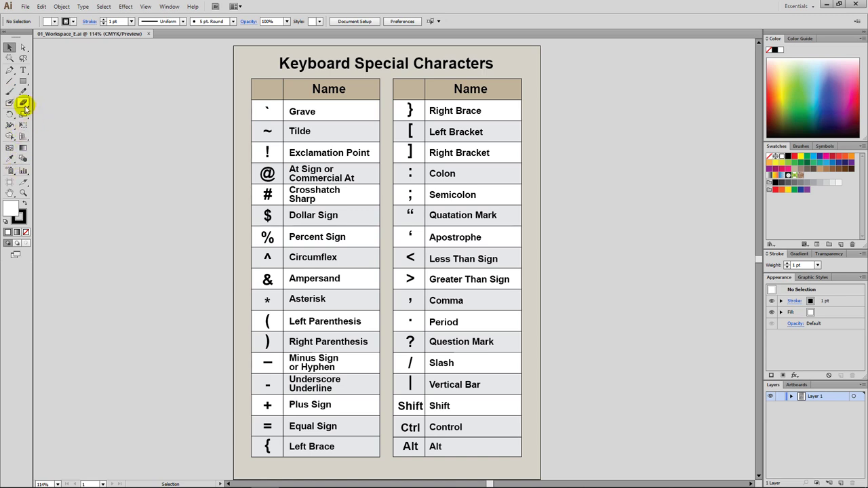
{"action": "left_click", "coordinate": [5, 34]}
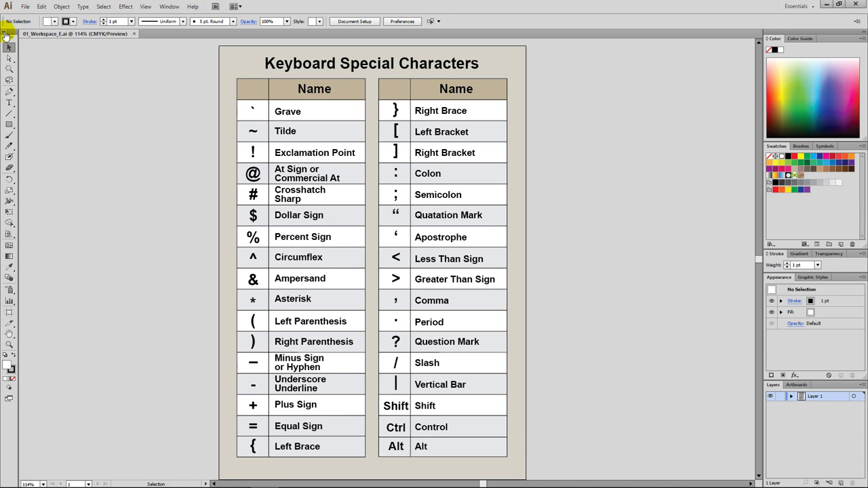
{"action": "left_click", "coordinate": [6, 34]}
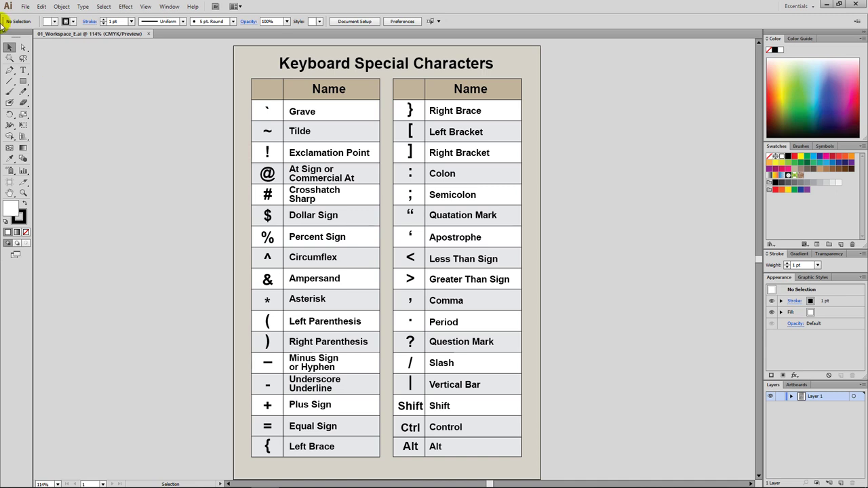
{"action": "left_click_drag", "start_coordinate": [13, 32], "coordinate": [147, 88]}
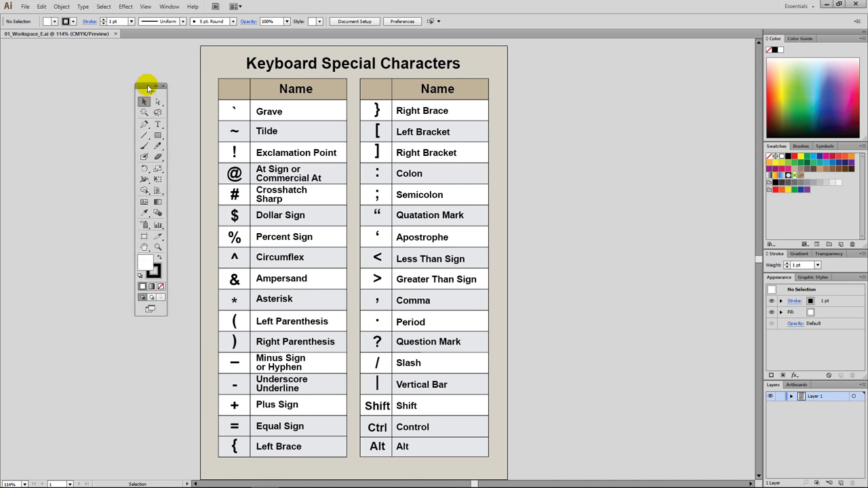
{"action": "left_click_drag", "start_coordinate": [148, 89], "coordinate": [4, 102]}
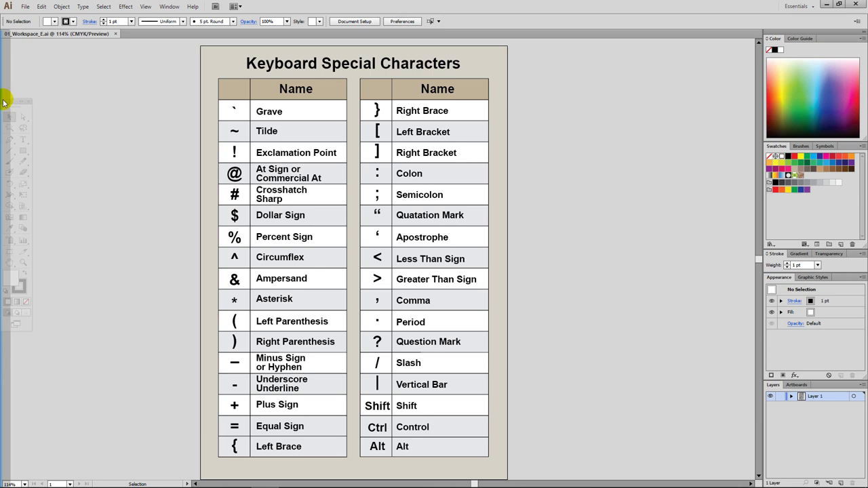
{"action": "left_click_drag", "start_coordinate": [4, 102], "coordinate": [5, 95]}
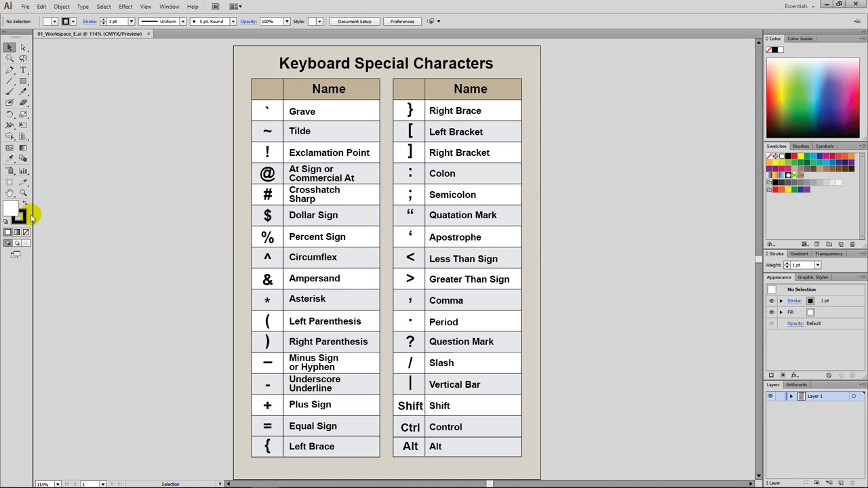
{"action": "left_click", "coordinate": [91, 177]}
Pick the Star tool, then tear off the shape tools into a floating panel beside the chart.
{"action": "left_click", "coordinate": [24, 83]}
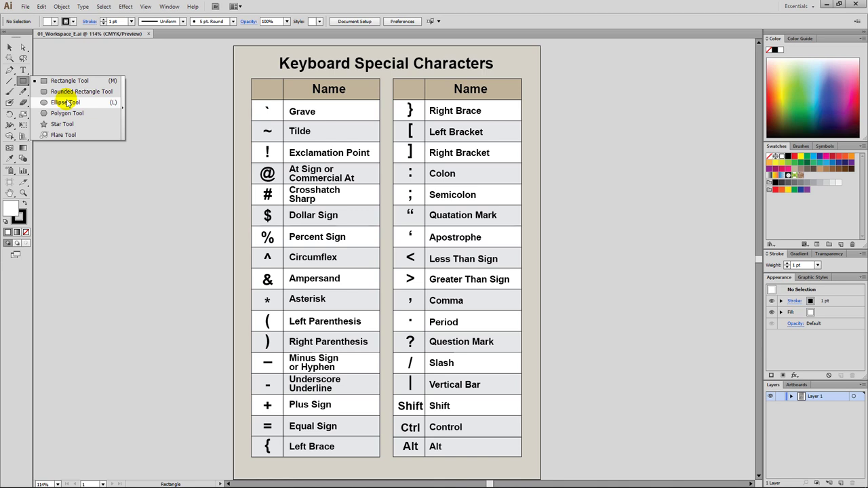
{"action": "left_click", "coordinate": [63, 124]}
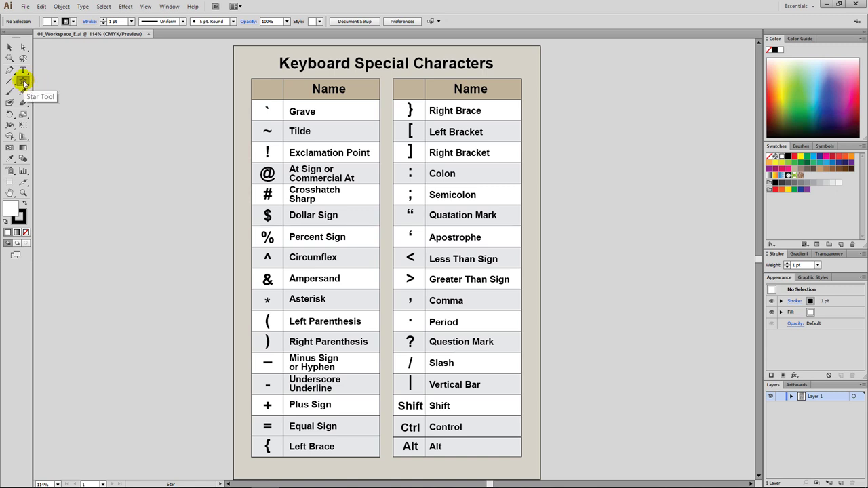
{"action": "left_click", "coordinate": [23, 81]}
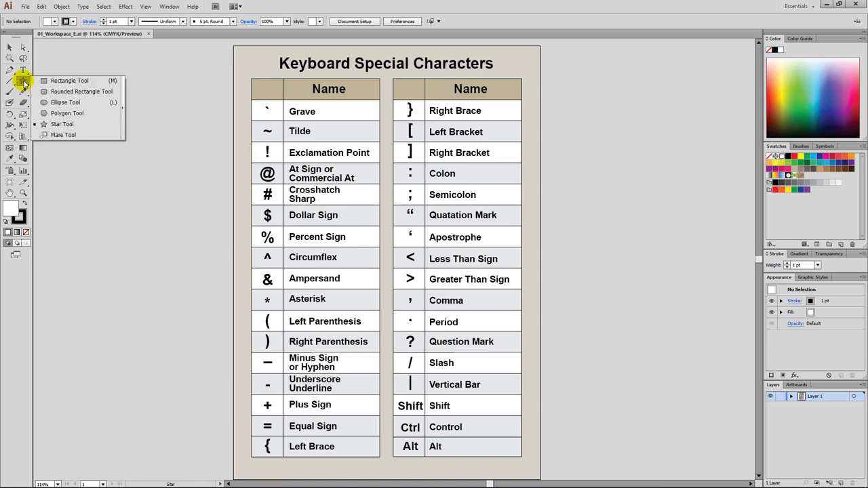
{"action": "left_click", "coordinate": [124, 114]}
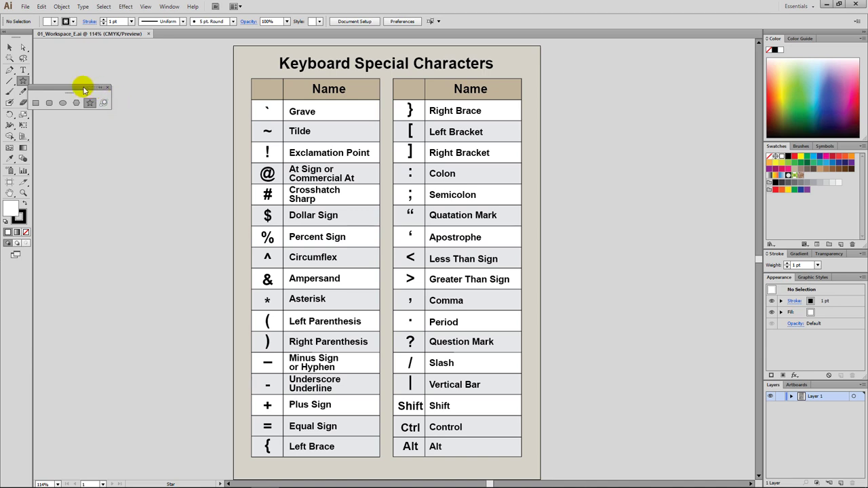
{"action": "left_click_drag", "start_coordinate": [84, 88], "coordinate": [142, 103]}
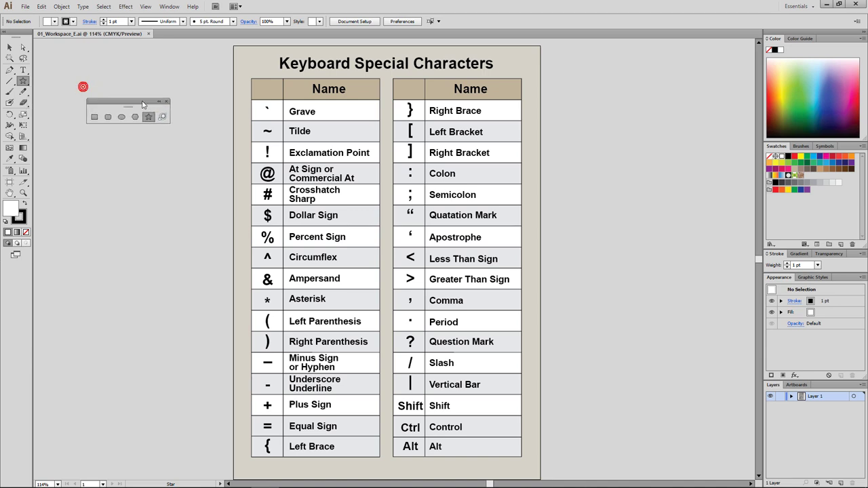
Step through the torn-off shape tools from Rounded Rectangle to Star, then back to Rectangle.
{"action": "left_click", "coordinate": [107, 116]}
{"action": "left_click", "coordinate": [122, 117]}
{"action": "left_click", "coordinate": [136, 116]}
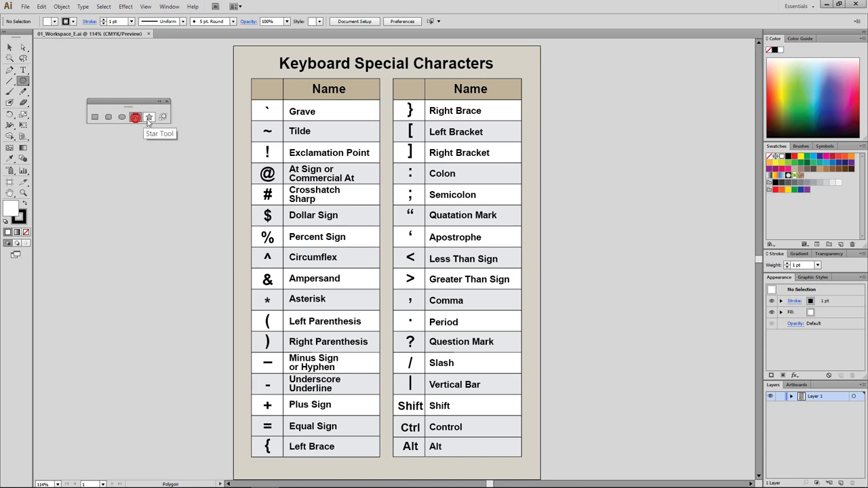
{"action": "left_click", "coordinate": [146, 117]}
{"action": "left_click", "coordinate": [136, 117]}
{"action": "left_click", "coordinate": [123, 118]}
{"action": "left_click", "coordinate": [108, 118]}
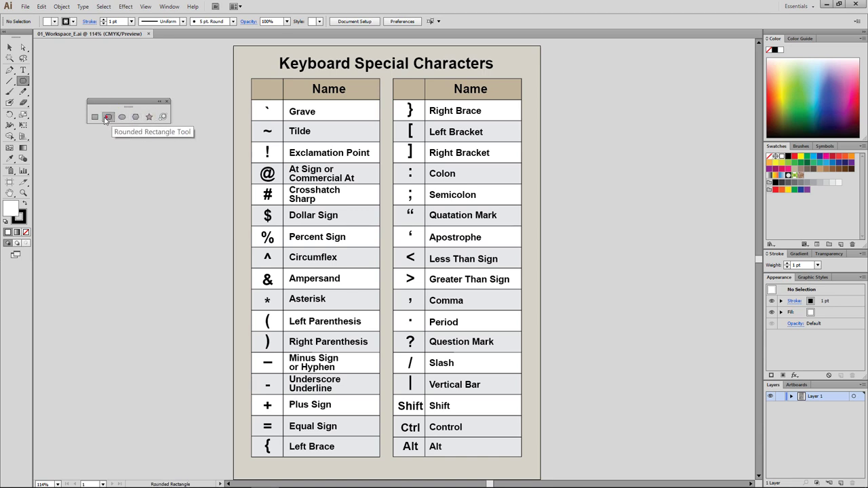
{"action": "left_click", "coordinate": [96, 118]}
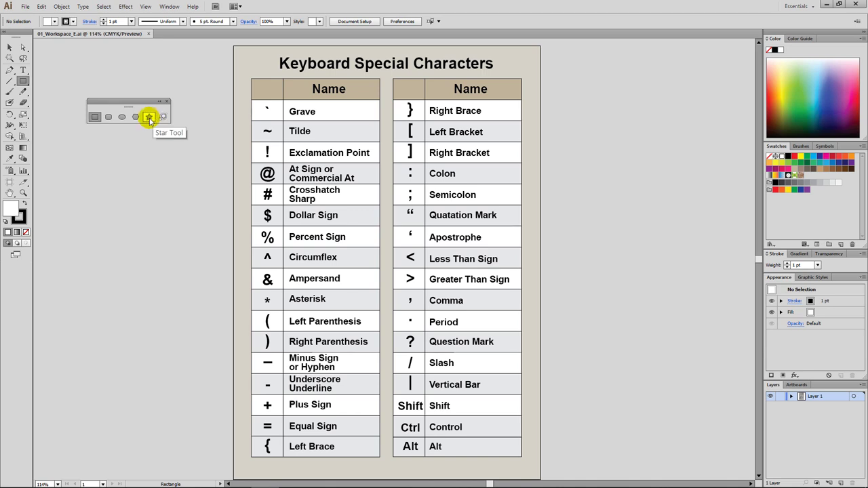
Nudge the floating shape tools panel slightly lower, then close it.
{"action": "left_click_drag", "start_coordinate": [146, 100], "coordinate": [146, 106]}
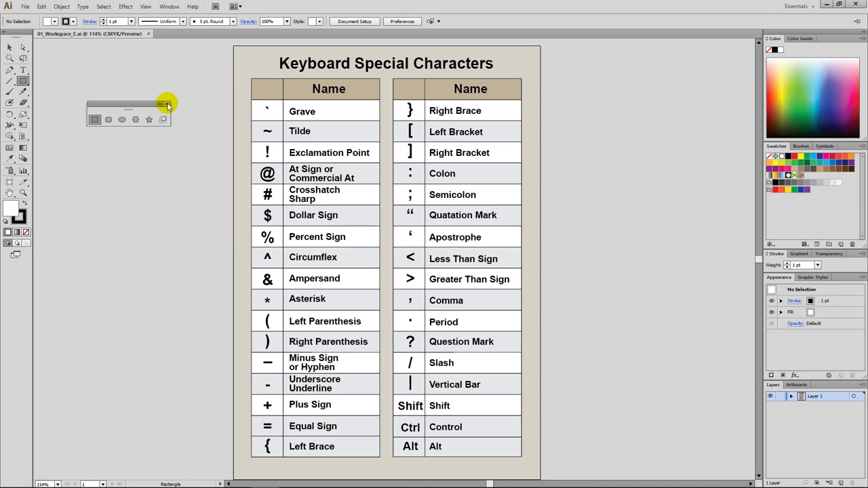
{"action": "left_click", "coordinate": [167, 106]}
{"action": "left_click", "coordinate": [167, 106]}
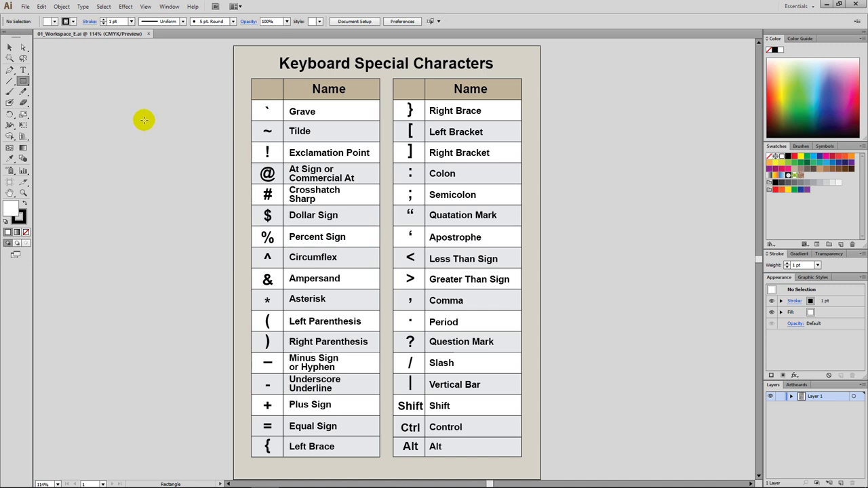
{"action": "left_click", "coordinate": [25, 82], "text": "alt"}
{"action": "left_click", "coordinate": [25, 83], "text": "alt"}
{"action": "left_click", "coordinate": [27, 85], "text": "alt"}
{"action": "left_click", "coordinate": [27, 86], "text": "alt"}
{"action": "left_click", "coordinate": [27, 85], "text": "alt"}
{"action": "left_click", "coordinate": [27, 84], "text": "alt"}
{"action": "left_click", "coordinate": [27, 85], "text": "alt"}
{"action": "left_click", "coordinate": [24, 82], "text": "alt"}
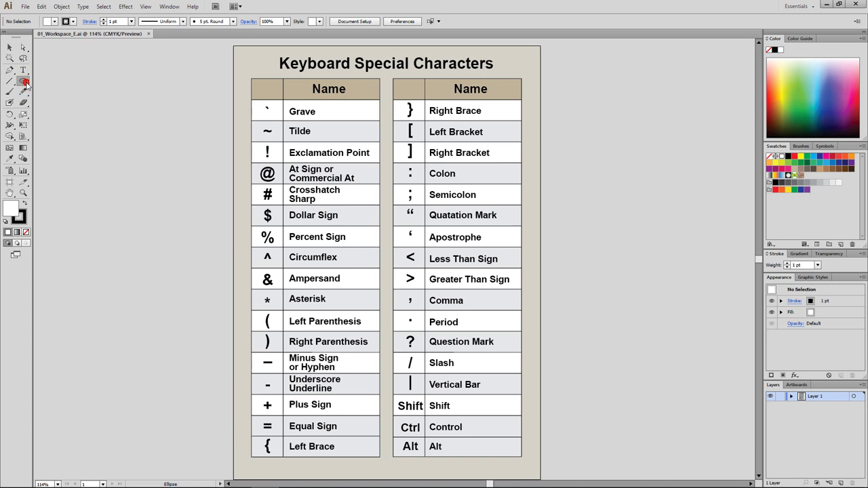
{"action": "left_click", "coordinate": [26, 84], "text": "alt"}
{"action": "left_click", "coordinate": [27, 86], "text": "alt"}
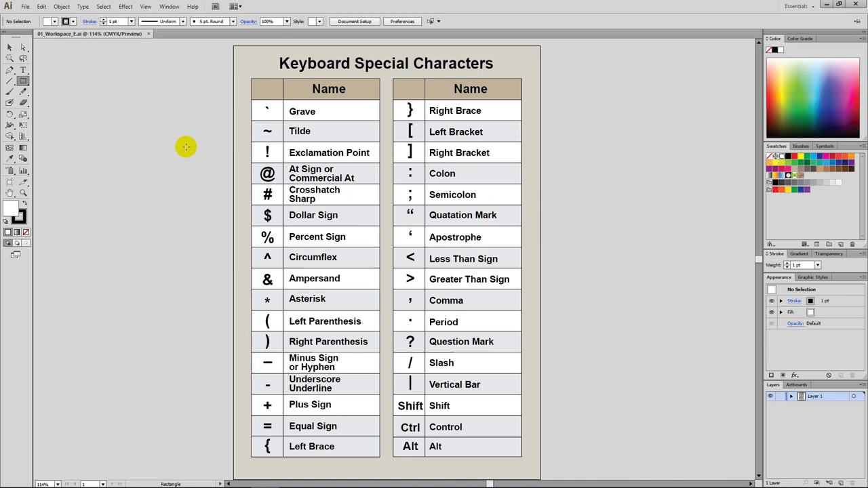
{"action": "left_click", "coordinate": [9, 48]}
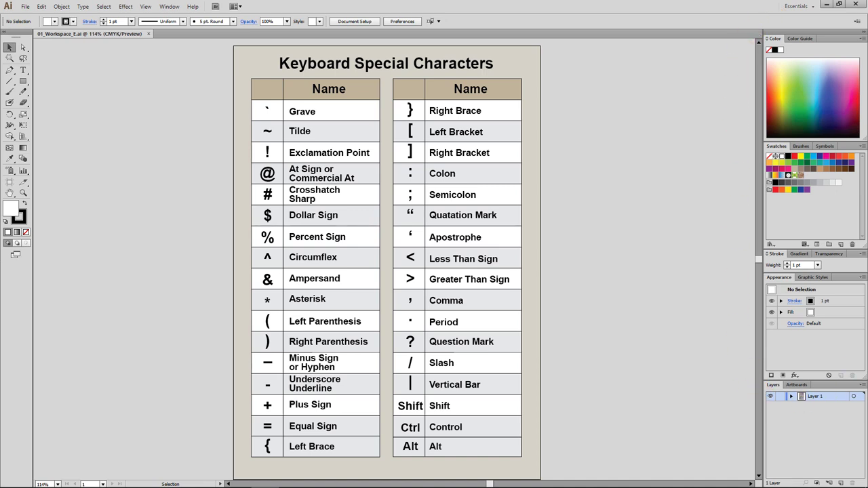
{"action": "left_click", "coordinate": [798, 7]}
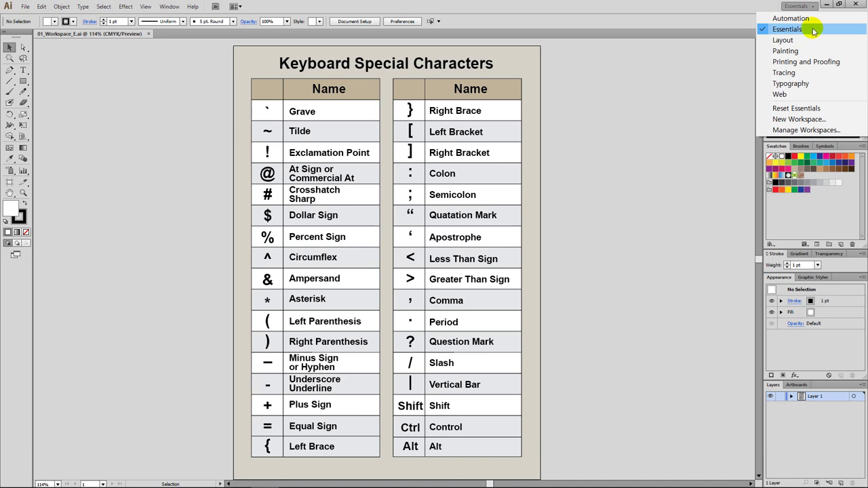
{"action": "left_click", "coordinate": [685, 88]}
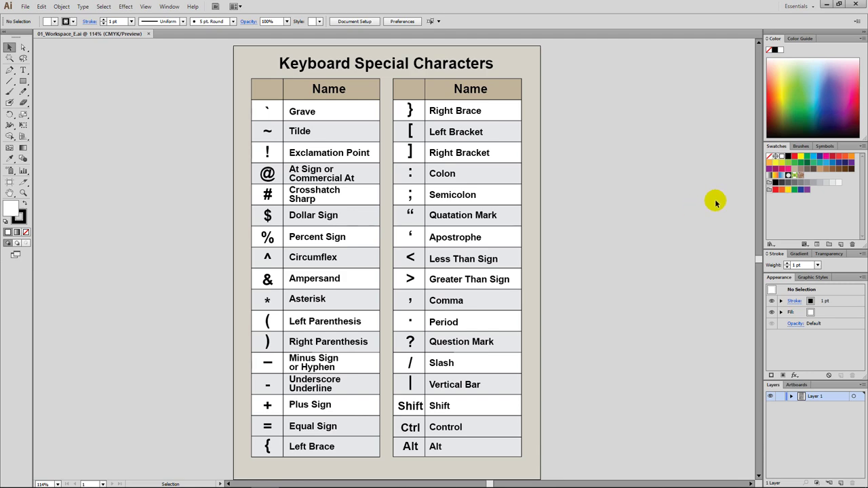
Open Window > Type > Character, dock its group in the right panel column, and leave it collapsed.
{"action": "left_click", "coordinate": [169, 6]}
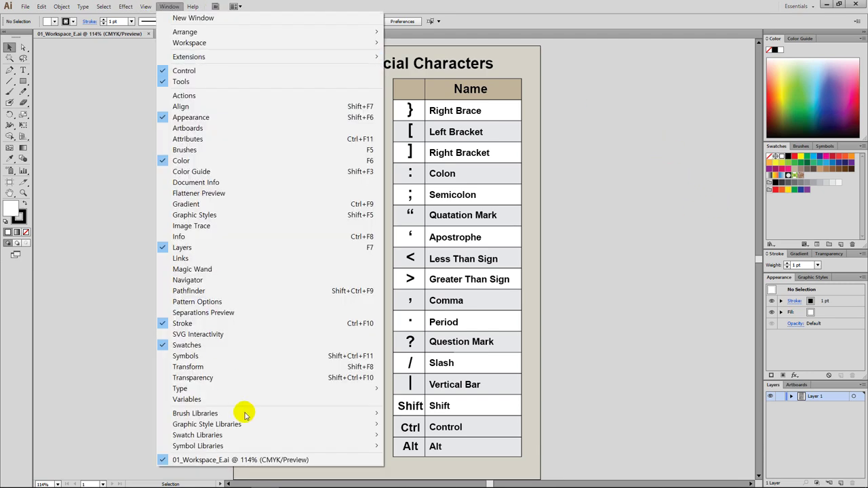
{"action": "mouse_move", "coordinate": [261, 390]}
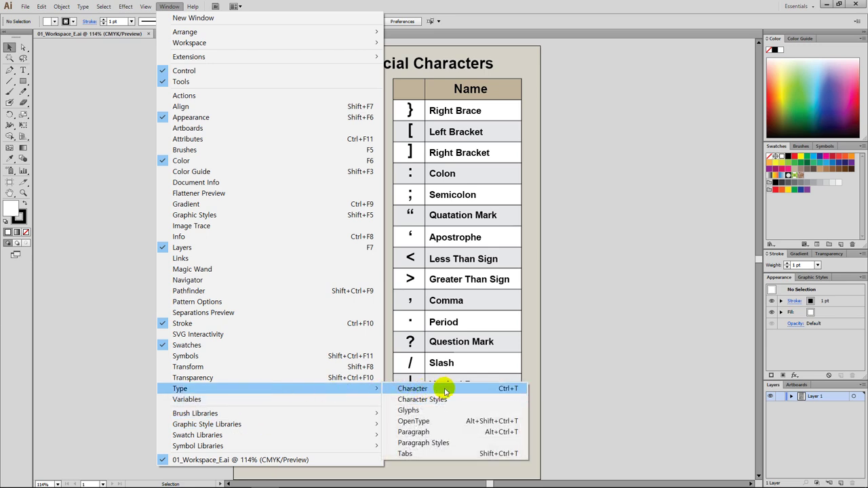
{"action": "left_click", "coordinate": [483, 395]}
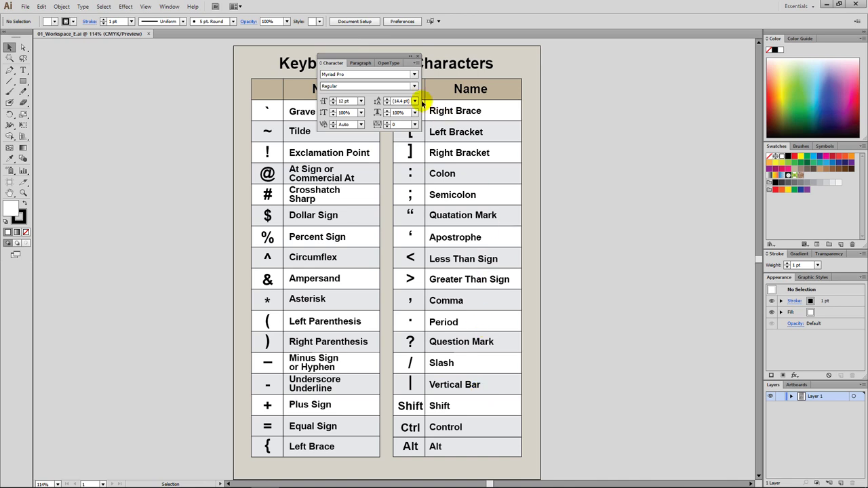
{"action": "left_click_drag", "start_coordinate": [382, 54], "coordinate": [648, 213]}
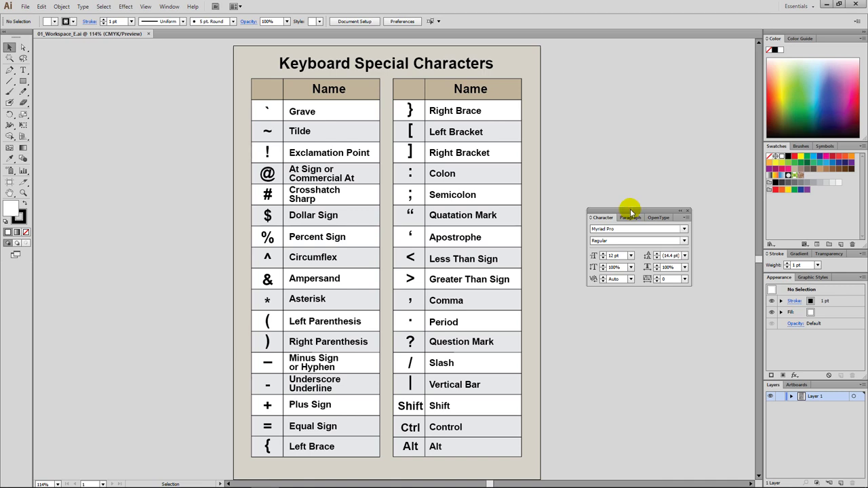
{"action": "left_click_drag", "start_coordinate": [631, 213], "coordinate": [789, 253]}
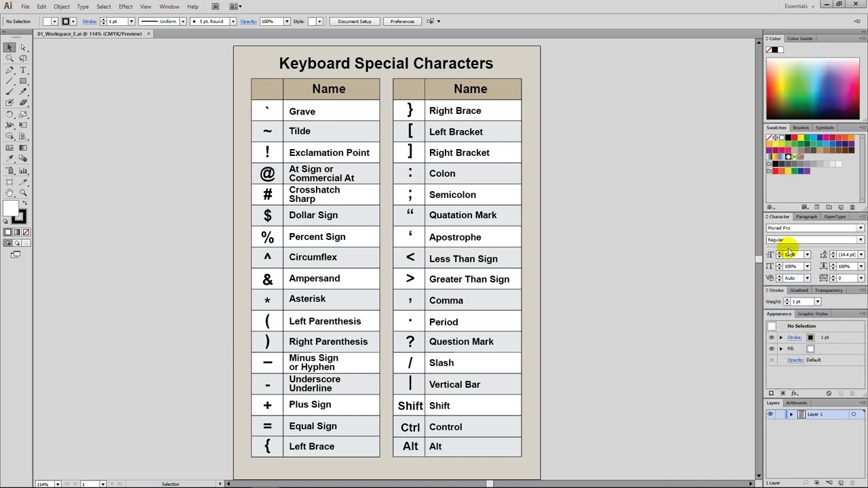
{"action": "double_click", "coordinate": [784, 220]}
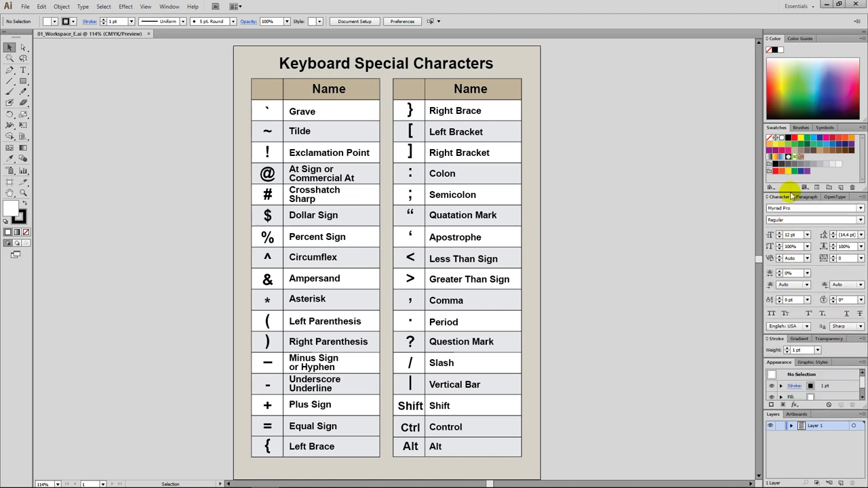
{"action": "double_click", "coordinate": [779, 198]}
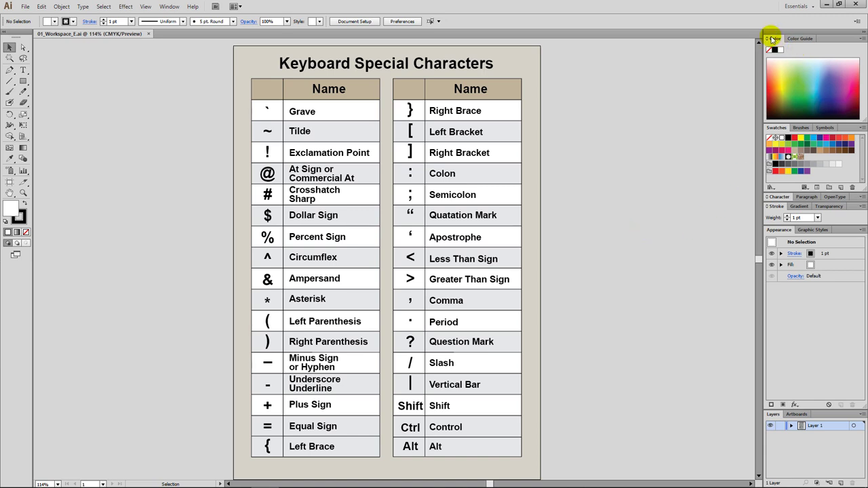
Pull the Color Guide tab out of the dock and close the floating panel.
{"action": "left_click", "coordinate": [801, 38]}
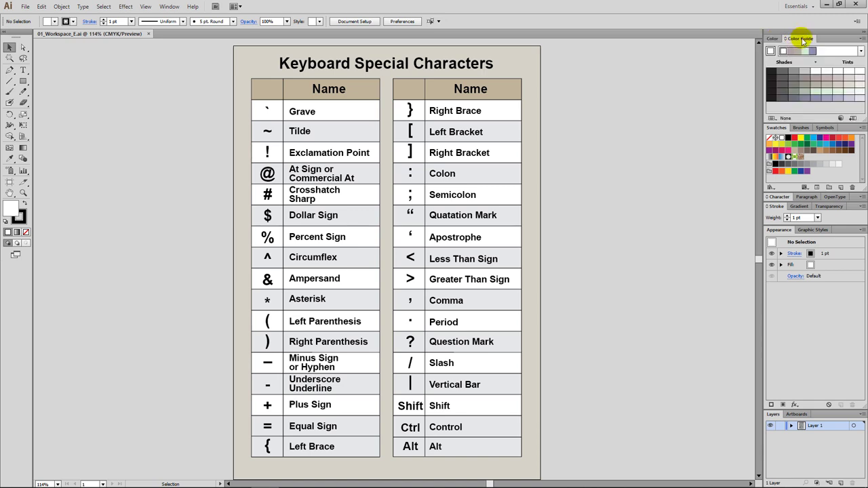
{"action": "left_click_drag", "start_coordinate": [801, 38], "coordinate": [617, 185]}
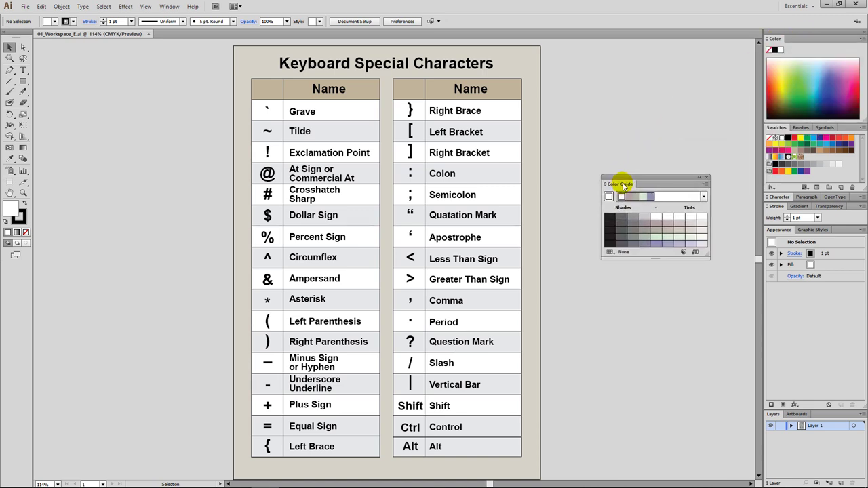
{"action": "left_click", "coordinate": [706, 177]}
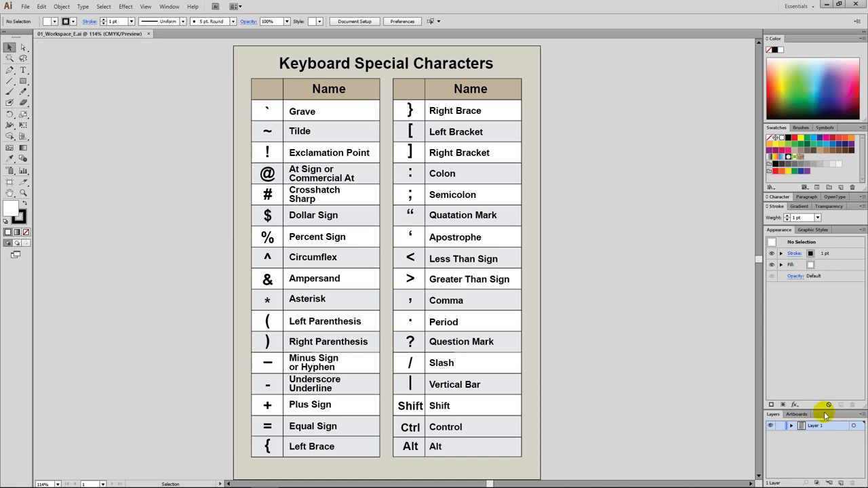
Move Layers up under Stroke, dock Appearance and Graphic Styles below it, and collapse that group.
{"action": "mouse_move", "coordinate": [825, 415]}
{"action": "left_mouse_down"}
{"action": "mouse_move", "coordinate": [827, 224]}
{"action": "mouse_move", "coordinate": [820, 228]}
{"action": "left_mouse_up"}
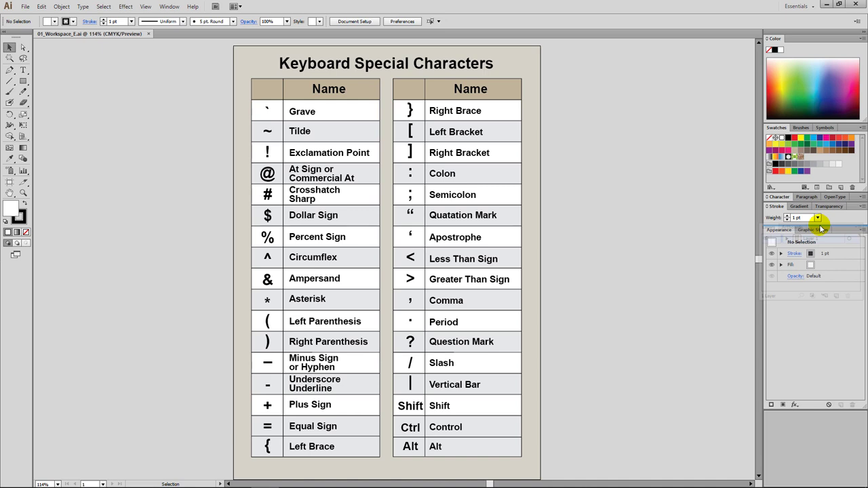
{"action": "left_click_drag", "start_coordinate": [820, 228], "coordinate": [820, 224]}
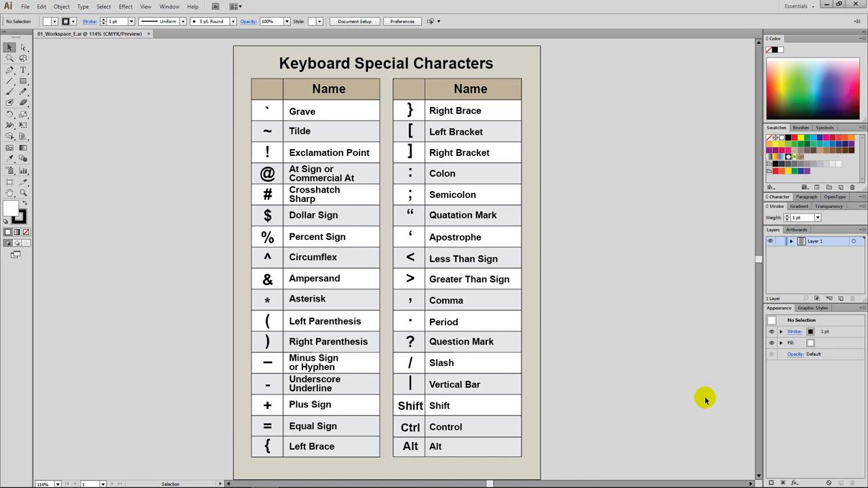
{"action": "double_click", "coordinate": [782, 308]}
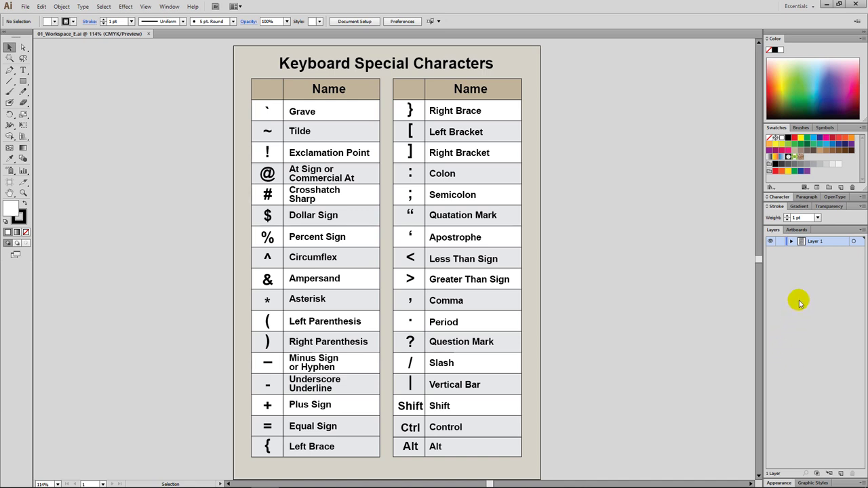
Cycle the Stroke panel's views until it shows its full options.
{"action": "left_click", "coordinate": [777, 206]}
{"action": "left_click", "coordinate": [778, 207]}
{"action": "left_click", "coordinate": [777, 207]}
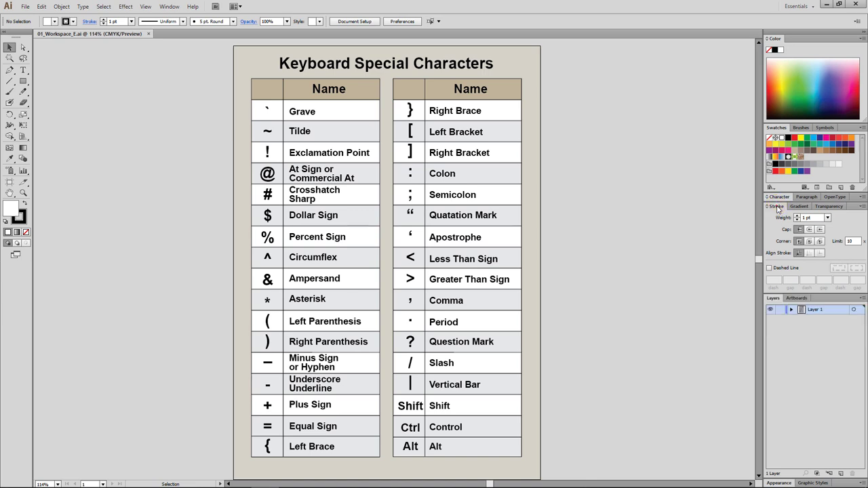
{"action": "left_click", "coordinate": [777, 206]}
{"action": "left_click", "coordinate": [778, 206]}
{"action": "left_click", "coordinate": [777, 206]}
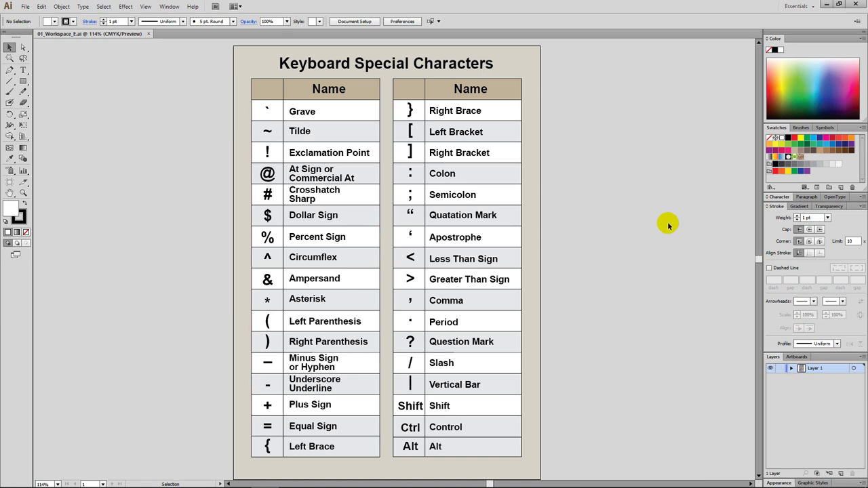
Switch the Color panel to its CMYK sliders and drag the Swatches panel's bottom edge up slightly.
{"action": "left_click", "coordinate": [780, 42]}
{"action": "left_click", "coordinate": [780, 42]}
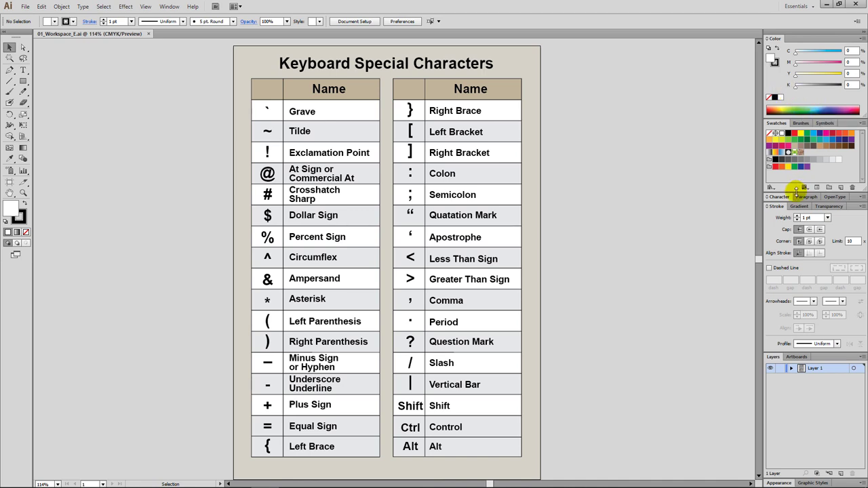
{"action": "left_click_drag", "start_coordinate": [797, 192], "coordinate": [795, 180]}
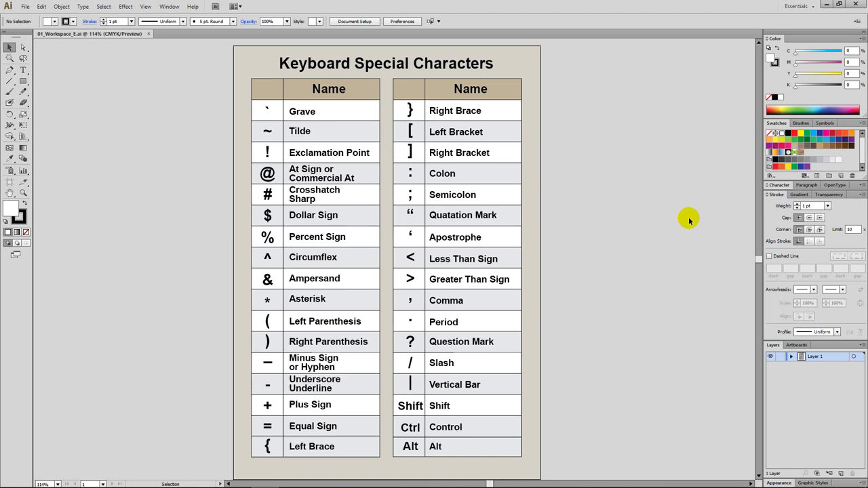
Create a new workspace named 'My WS' and check that it appears in the workspace list.
{"action": "left_click", "coordinate": [799, 7]}
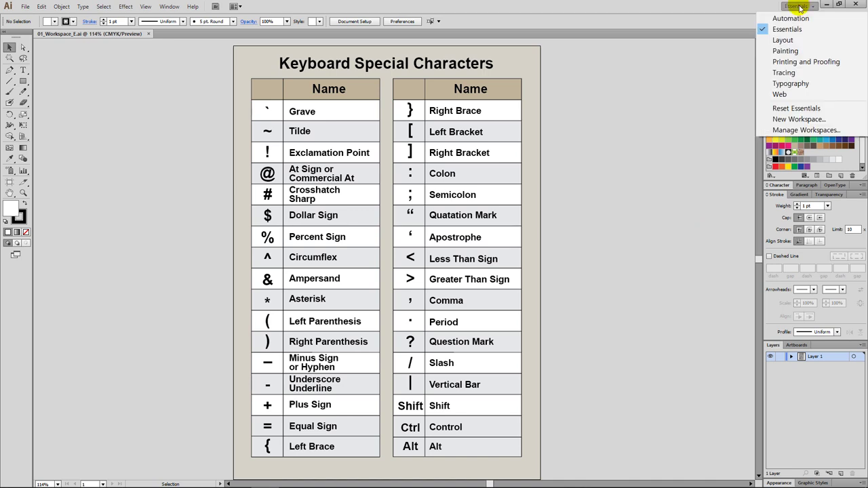
{"action": "left_click", "coordinate": [800, 119]}
{"action": "left_click_drag", "start_coordinate": [110, 7], "coordinate": [670, 206]}
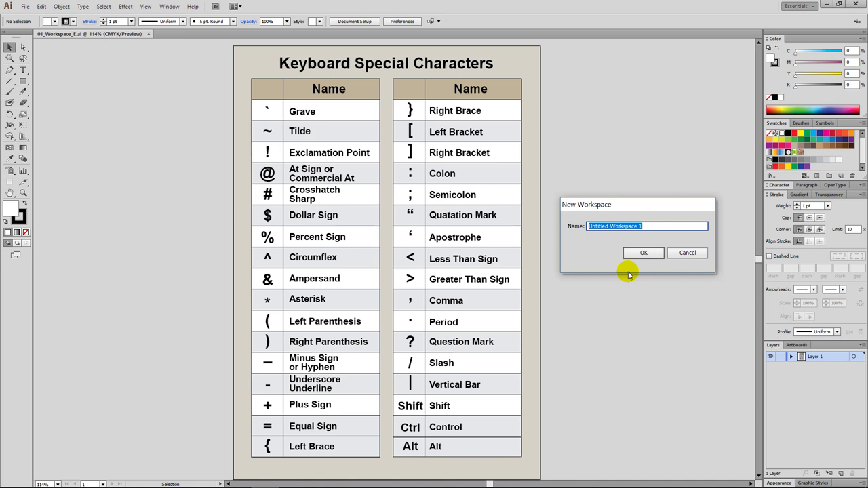
{"action": "type", "text": "My WS"}
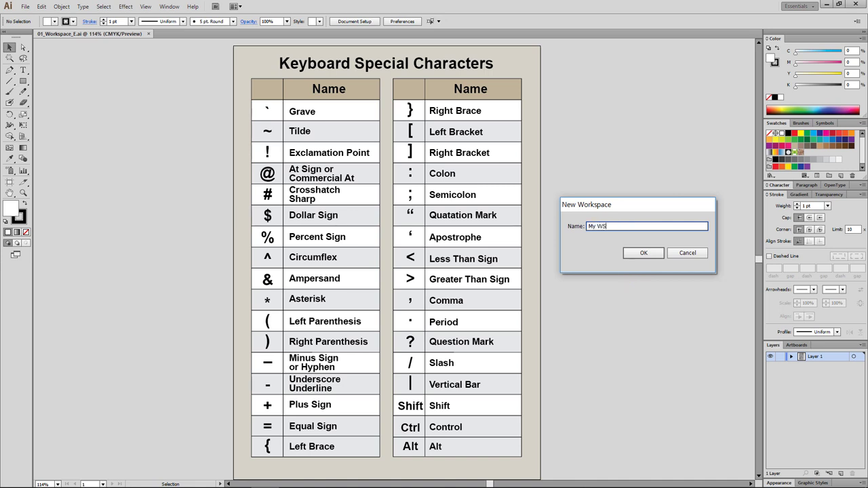
{"action": "left_click", "coordinate": [644, 253]}
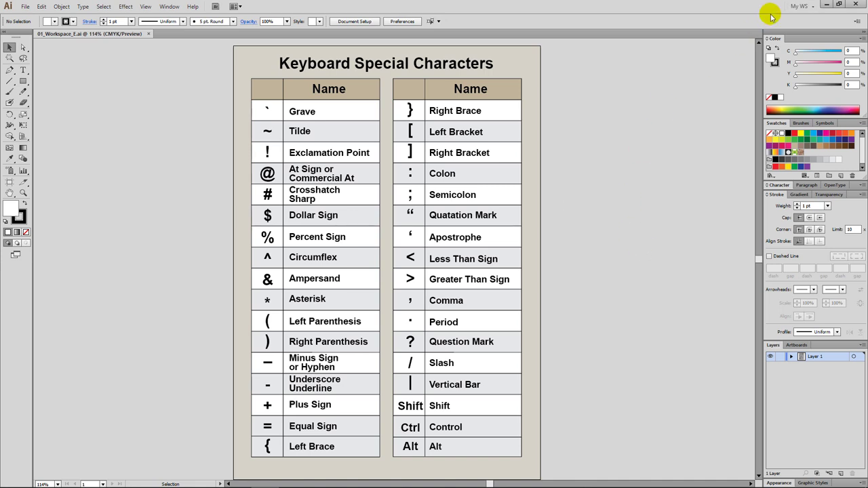
{"action": "left_click", "coordinate": [801, 6]}
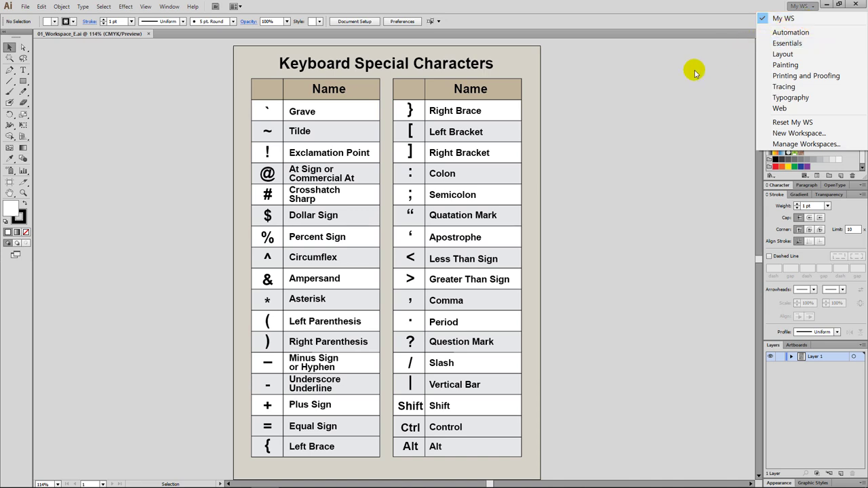
Drag the Color panel and the Stroke, Gradient and Transparency group out of the dock and close both.
{"action": "left_click", "coordinate": [655, 97]}
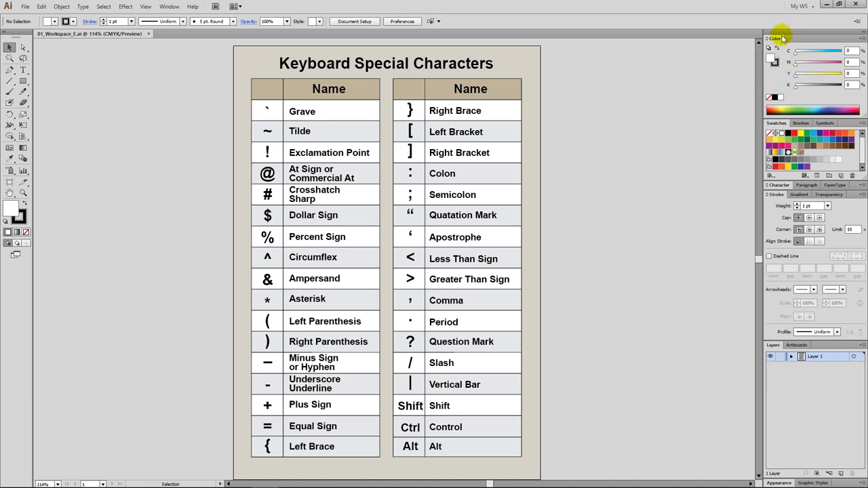
{"action": "left_click_drag", "start_coordinate": [787, 38], "coordinate": [625, 95]}
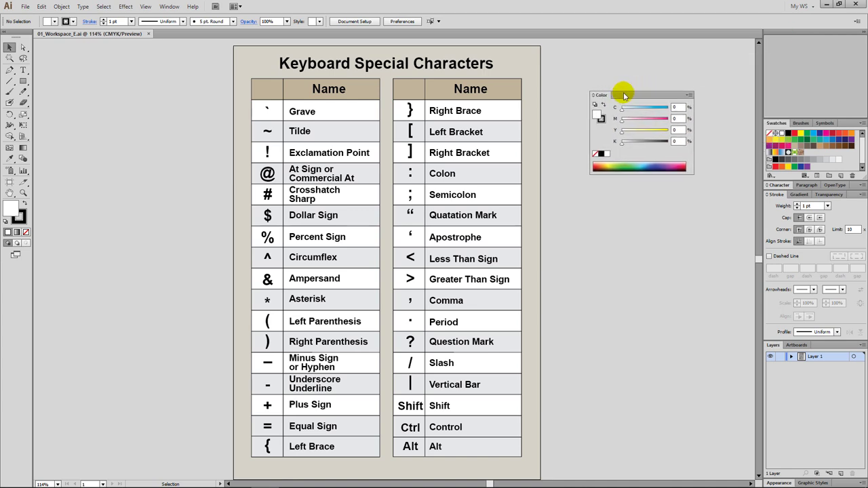
{"action": "left_click", "coordinate": [689, 94]}
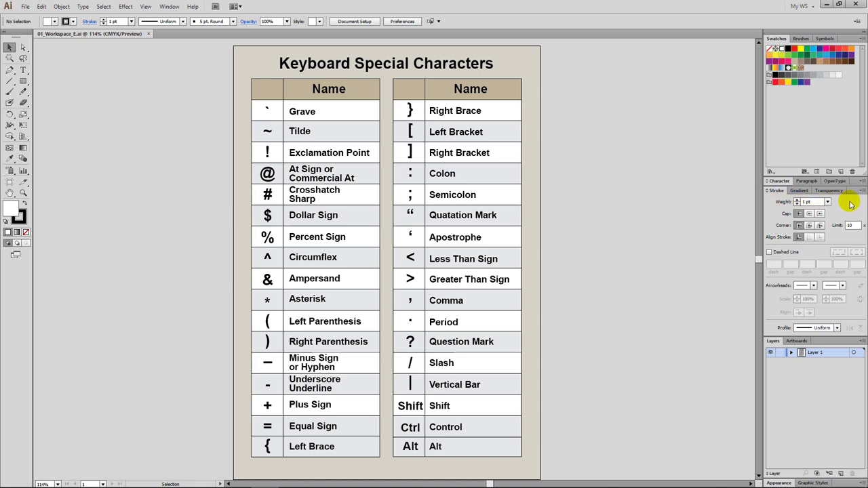
{"action": "left_click_drag", "start_coordinate": [854, 192], "coordinate": [712, 182]}
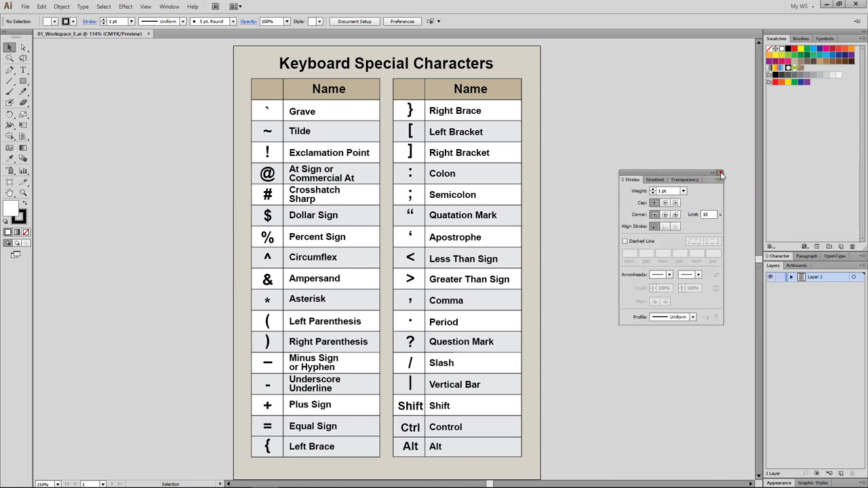
{"action": "left_click", "coordinate": [720, 173]}
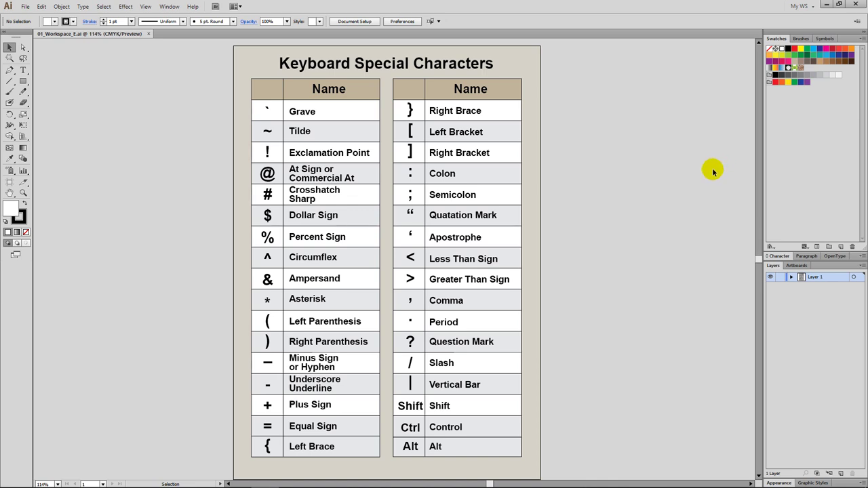
Reset My WS from the workspace switcher so Color and the Stroke, Gradient, Transparency group return.
{"action": "left_click", "coordinate": [811, 8]}
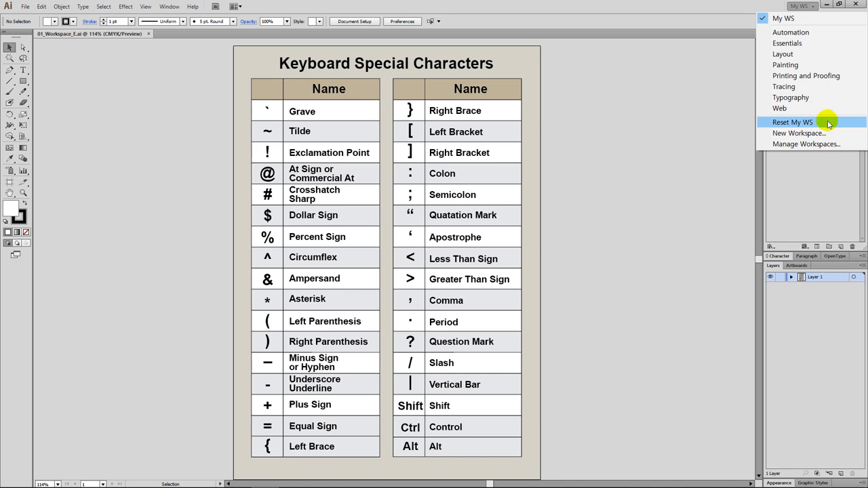
{"action": "left_click", "coordinate": [828, 124]}
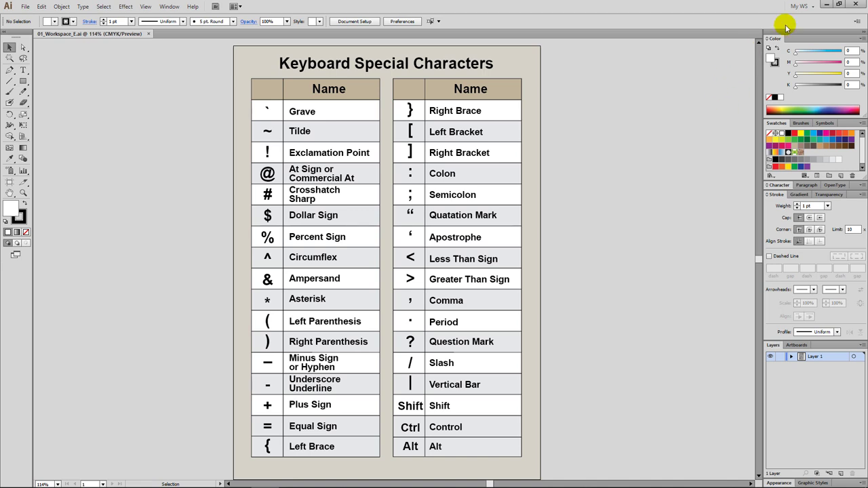
Delete the My WS workspace in Manage Workspaces and confirm, leaving Essentials active.
{"action": "left_click", "coordinate": [800, 8]}
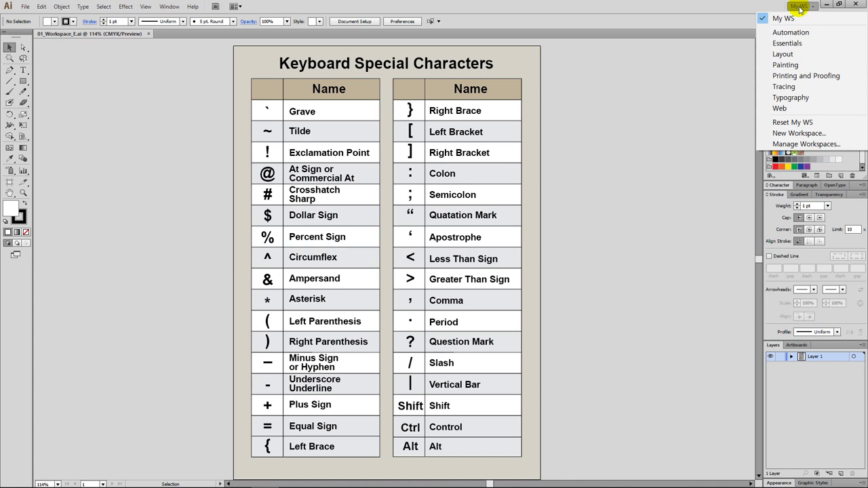
{"action": "left_click", "coordinate": [807, 145]}
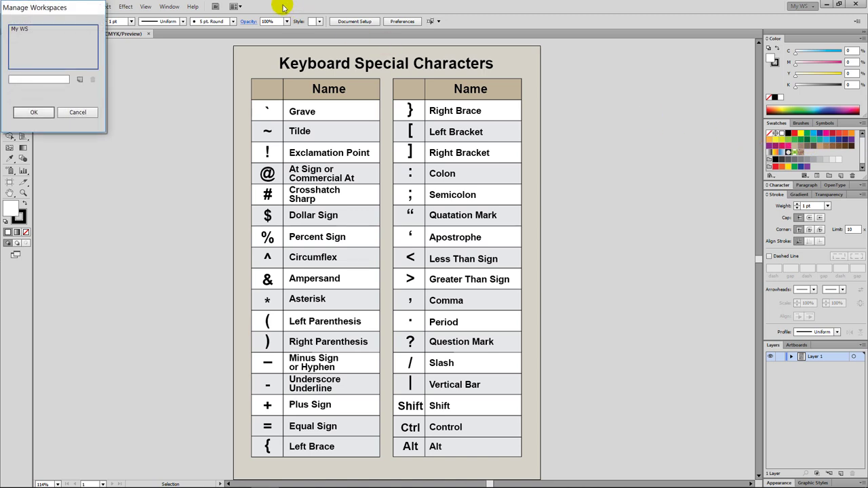
{"action": "left_click_drag", "start_coordinate": [106, 23], "coordinate": [673, 190]}
{"action": "left_click", "coordinate": [625, 205]}
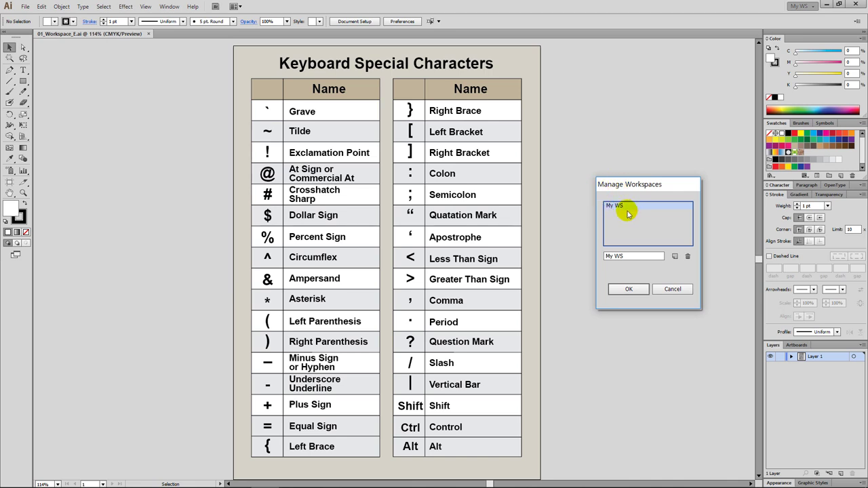
{"action": "left_click", "coordinate": [688, 257]}
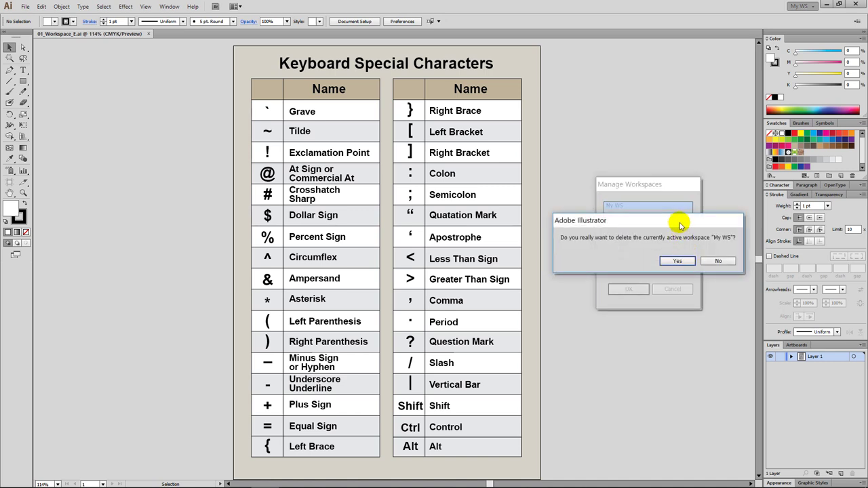
{"action": "left_click", "coordinate": [679, 261]}
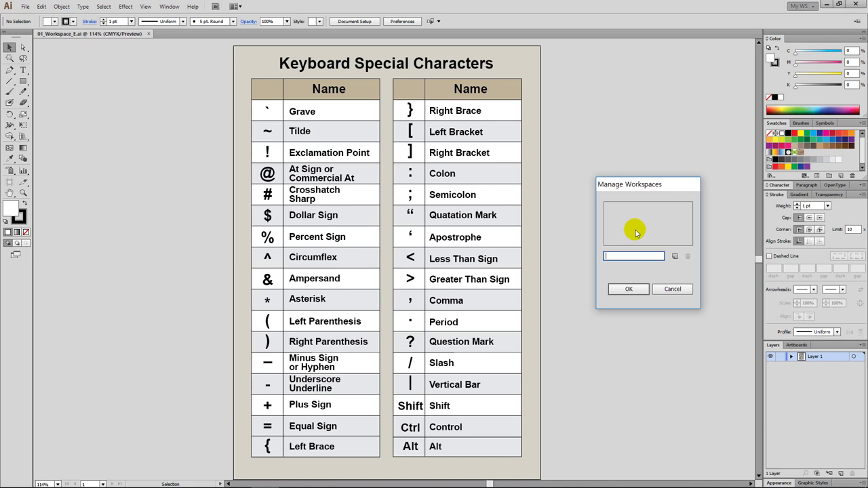
{"action": "left_click", "coordinate": [629, 290]}
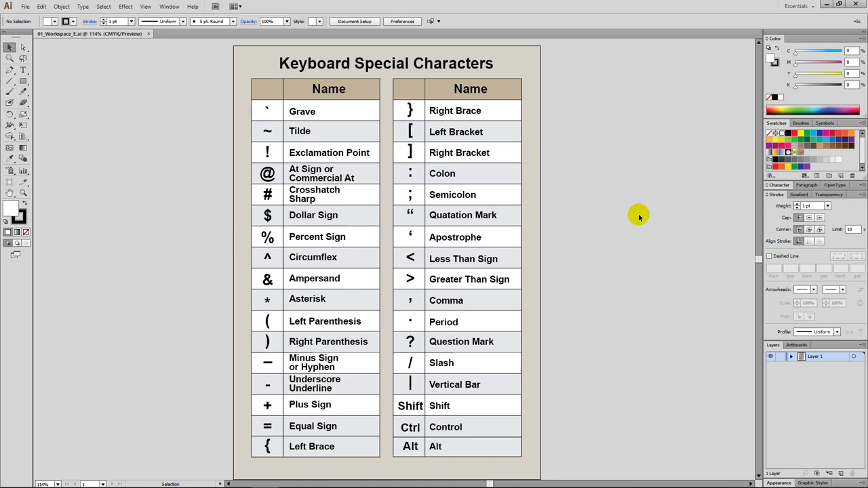
Open the workspace list and dismiss it, keeping Essentials unchanged.
{"action": "left_click", "coordinate": [805, 6]}
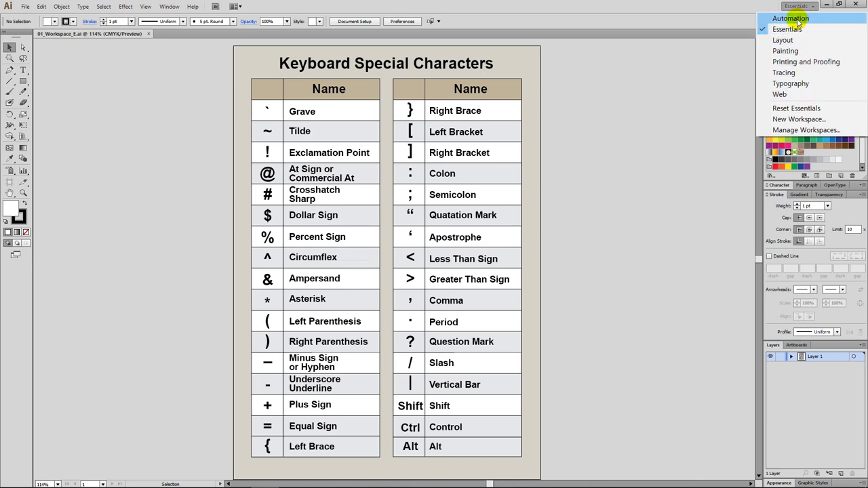
{"action": "left_click", "coordinate": [757, 6]}
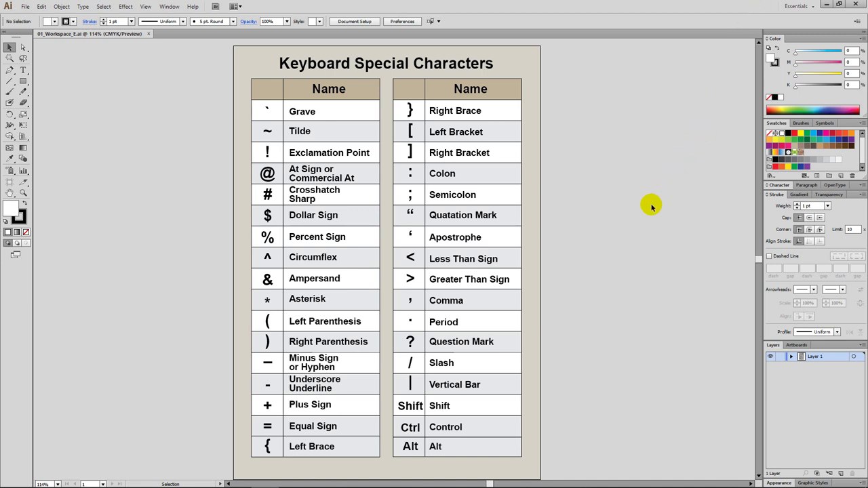
With the Zoom tool, magnify the area between the two tables up to 600%.
{"action": "left_click", "coordinate": [24, 194]}
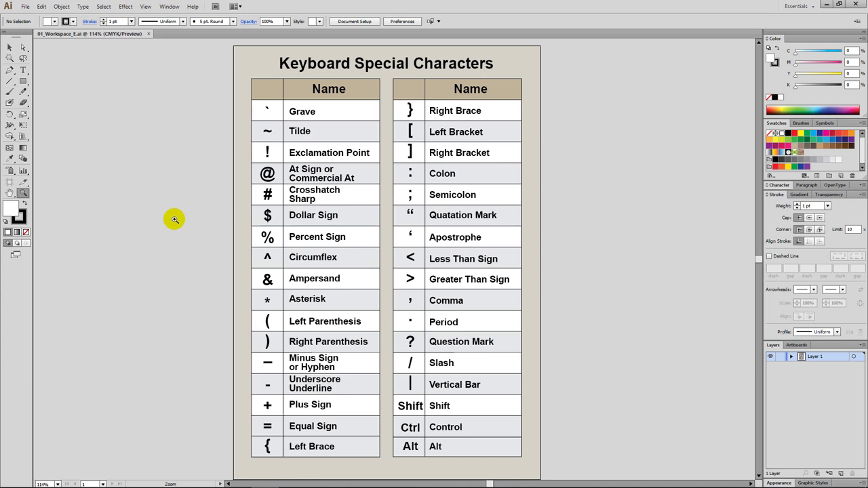
{"action": "left_click", "coordinate": [387, 237]}
{"action": "left_click", "coordinate": [387, 236]}
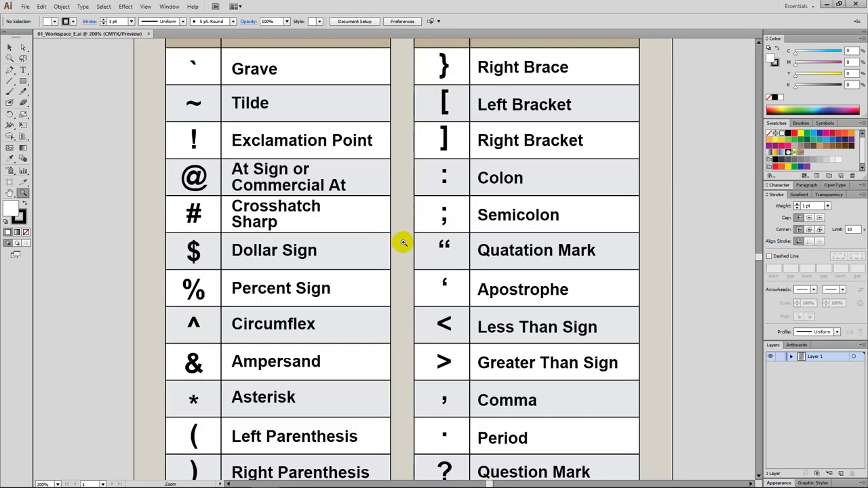
{"action": "left_click", "coordinate": [403, 243]}
{"action": "left_click", "coordinate": [403, 243]}
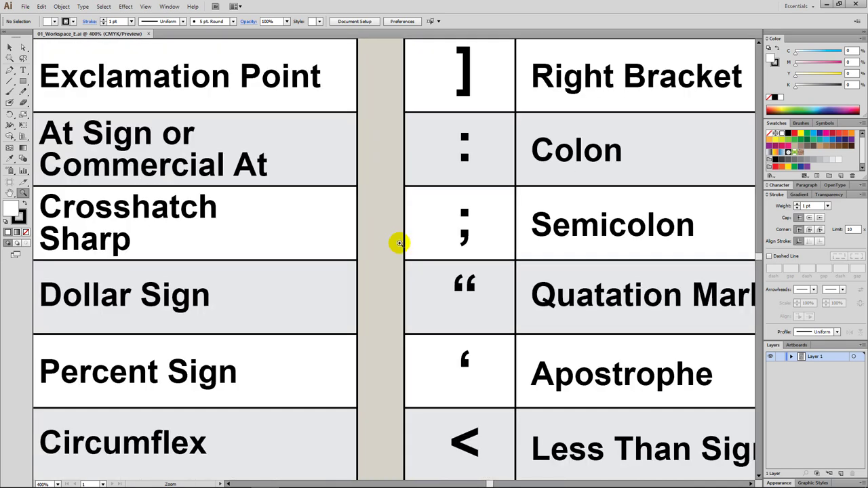
{"action": "left_click", "coordinate": [385, 244]}
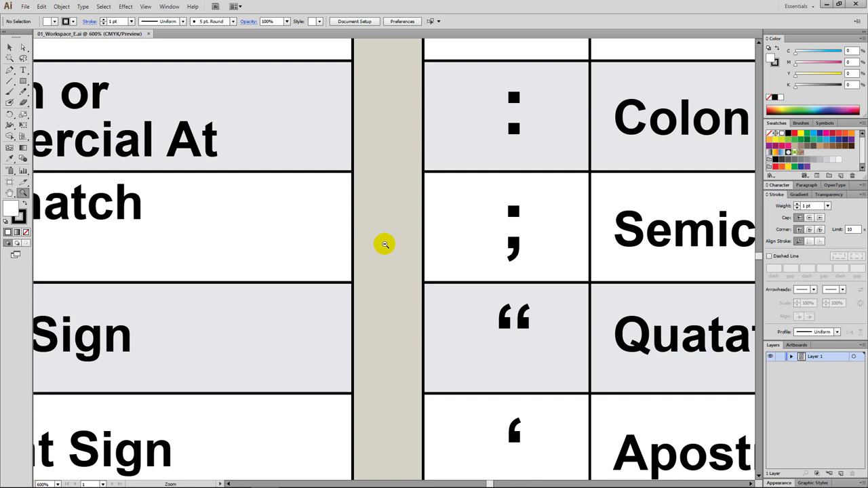
Alt-click repeatedly with the Zoom tool to zoom back out from the chart.
{"action": "key", "text": "alt"}
{"action": "key", "text": "alt"}
{"action": "left_click", "coordinate": [384, 244], "text": "alt"}
{"action": "left_click", "coordinate": [385, 244], "text": "alt"}
{"action": "left_click", "coordinate": [385, 245], "text": "alt"}
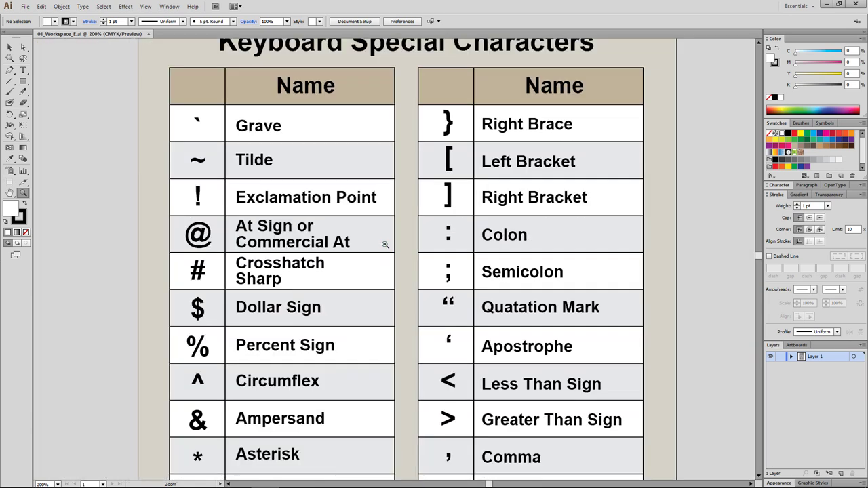
{"action": "left_click", "coordinate": [384, 244], "text": "alt"}
{"action": "left_click", "coordinate": [384, 244], "text": "alt"}
Zoom out to 66.67%, then drag a zoom marquee tightly around the $ symbol.
{"action": "left_click", "coordinate": [385, 245], "text": "alt"}
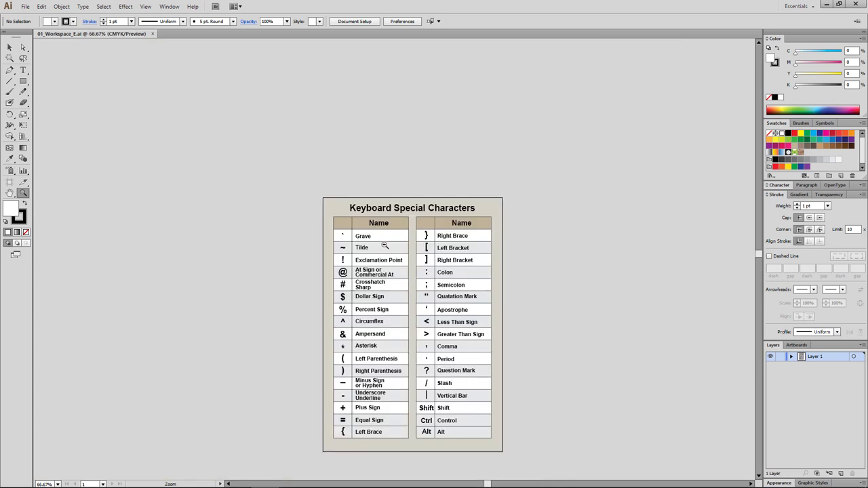
{"action": "left_click", "coordinate": [385, 245], "text": "alt"}
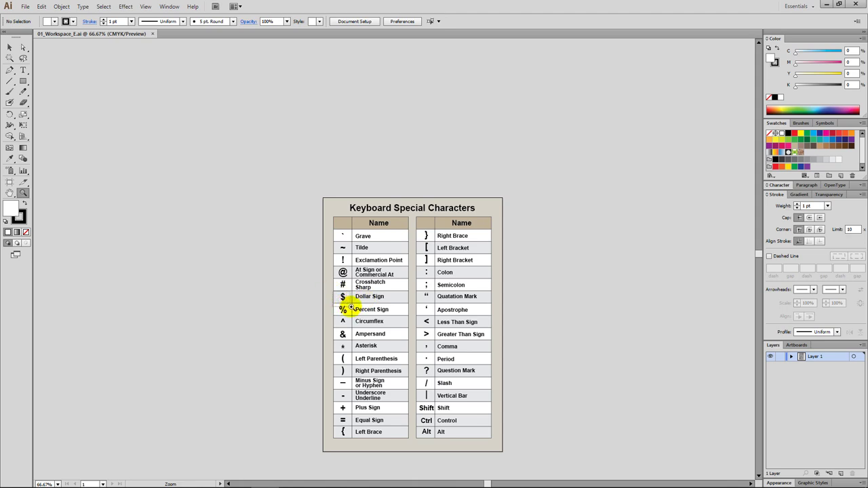
{"action": "left_click_drag", "start_coordinate": [332, 290], "coordinate": [353, 304]}
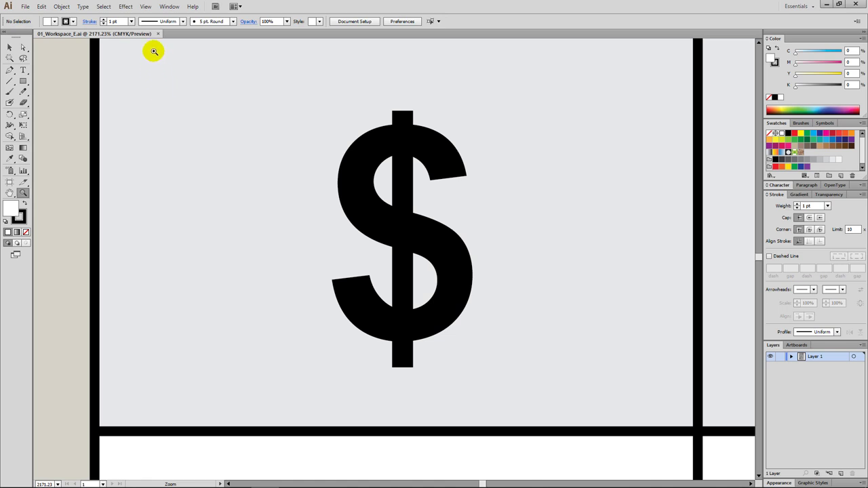
{"action": "left_click", "coordinate": [147, 7]}
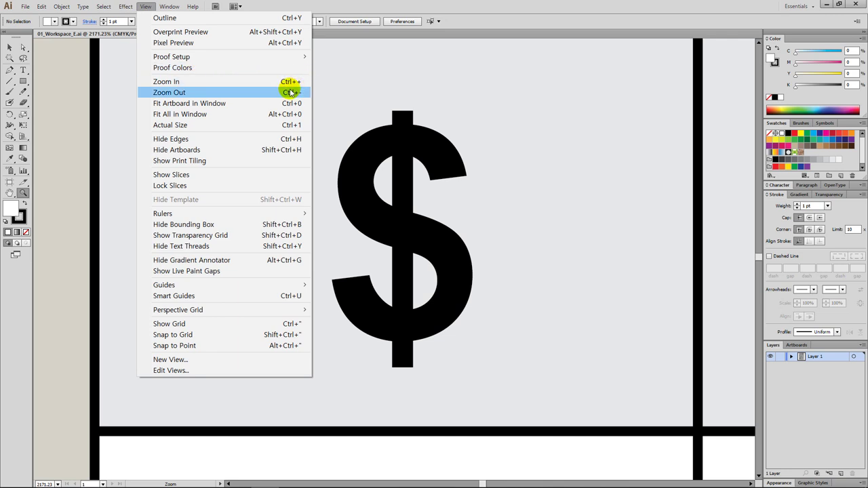
Use View > Zoom In to reach 2400% on the dollar sign, then Zoom Out to 1600%.
{"action": "left_click", "coordinate": [263, 82]}
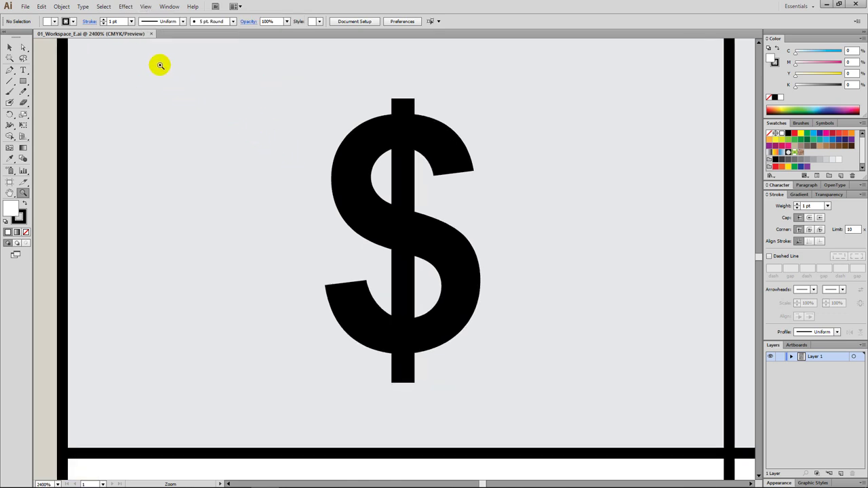
{"action": "left_click", "coordinate": [145, 8]}
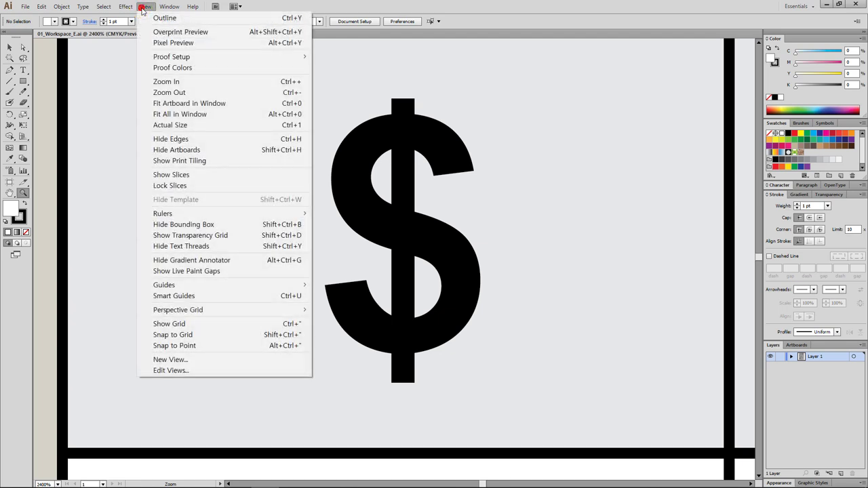
{"action": "left_click", "coordinate": [234, 93]}
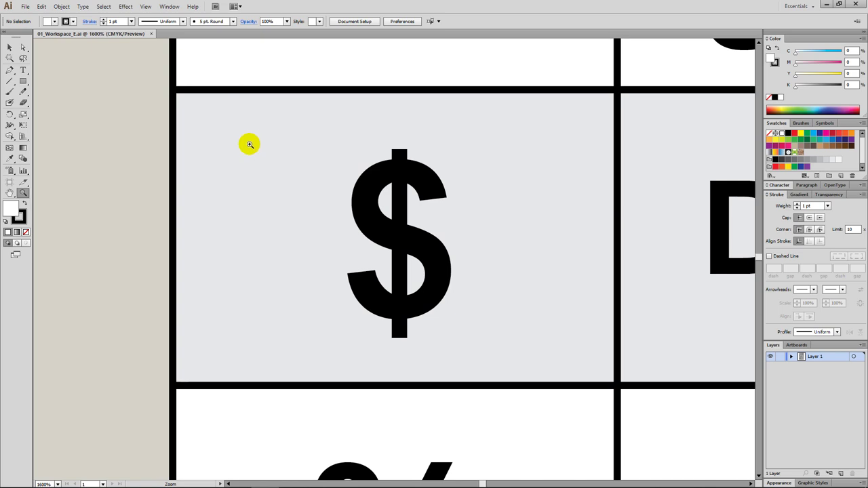
{"action": "left_click", "coordinate": [146, 7]}
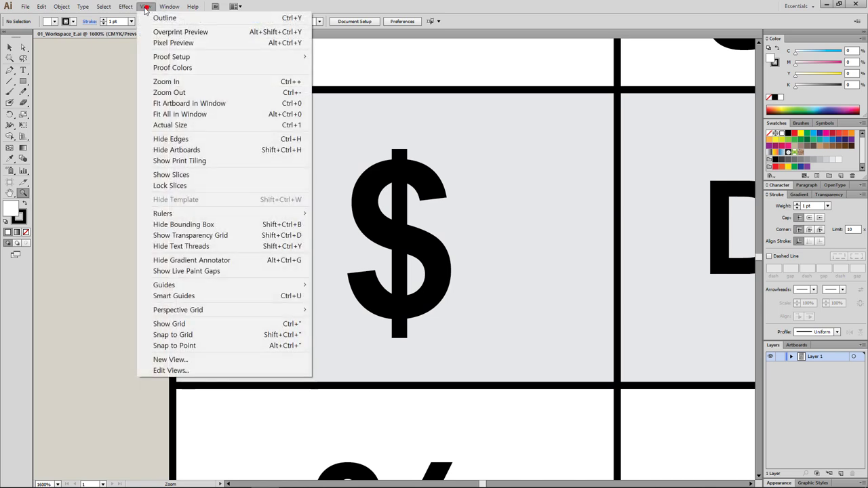
Apply View > Fit Artboard in Window to show the whole chart at 114%.
{"action": "left_click", "coordinate": [250, 107]}
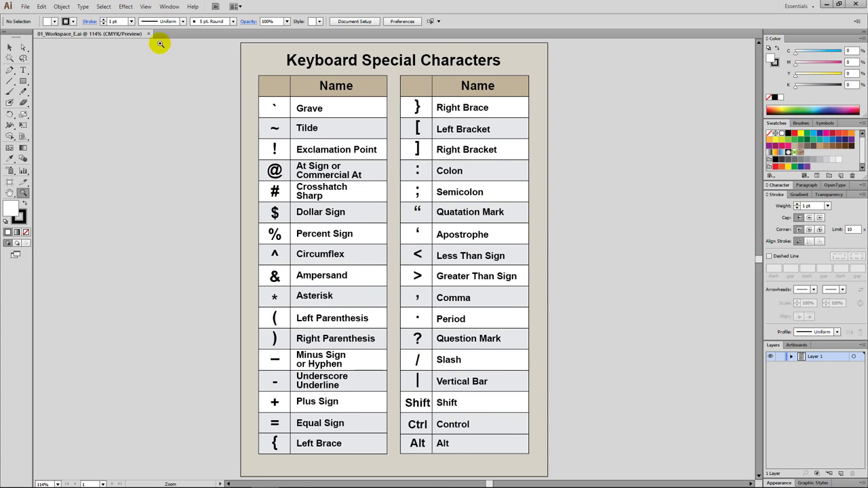
{"action": "left_click", "coordinate": [144, 7]}
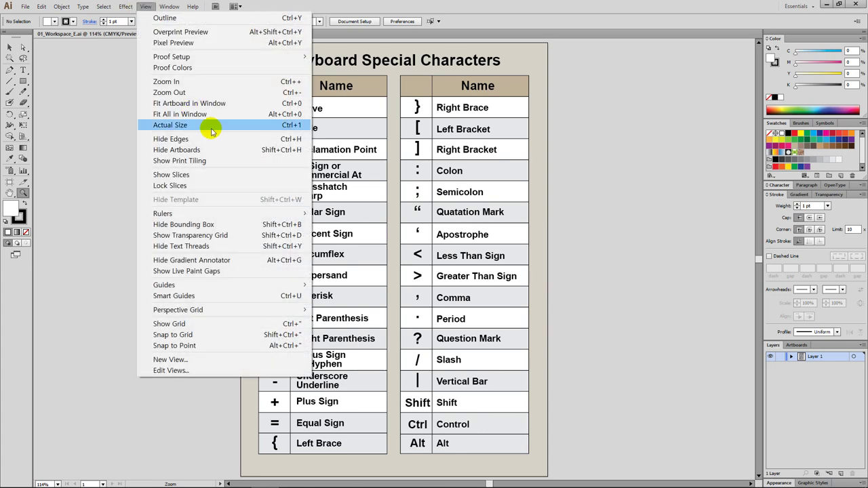
Apply View > Actual Size to show the chart at 100%.
{"action": "left_click", "coordinate": [211, 127]}
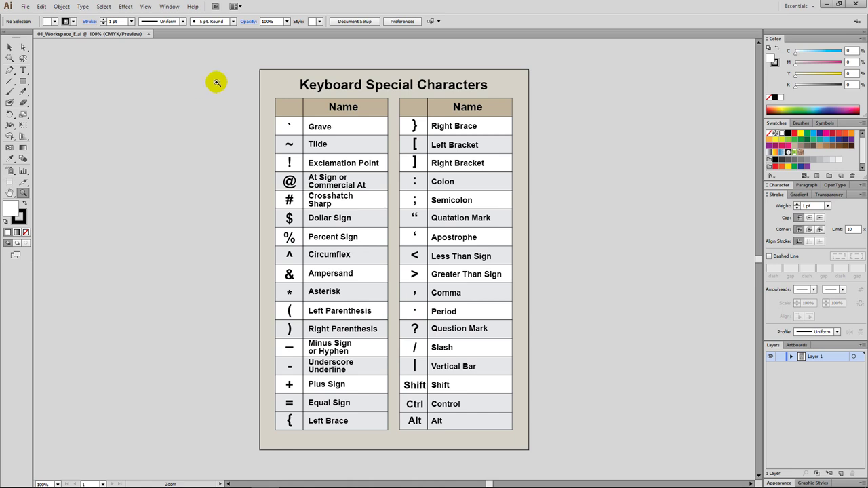
{"action": "left_click", "coordinate": [145, 7]}
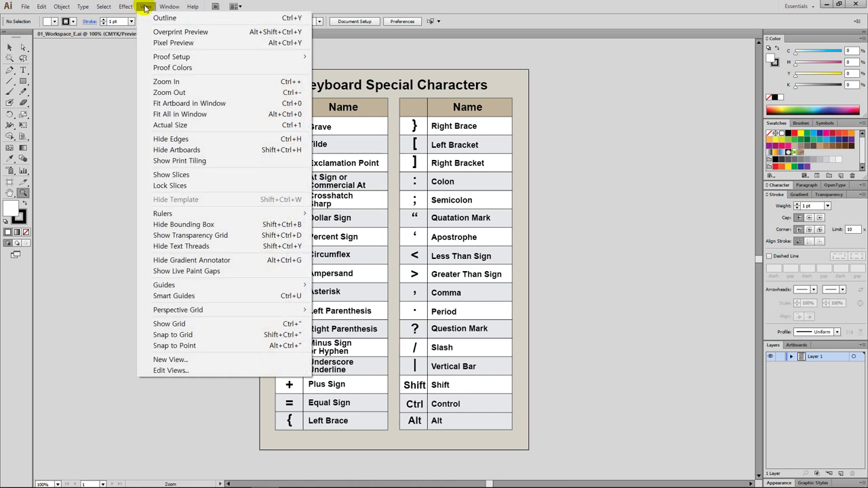
Apply View > Fit All in Window (Alt+Ctrl+0) to show the chart at 110%.
{"action": "left_click", "coordinate": [244, 115]}
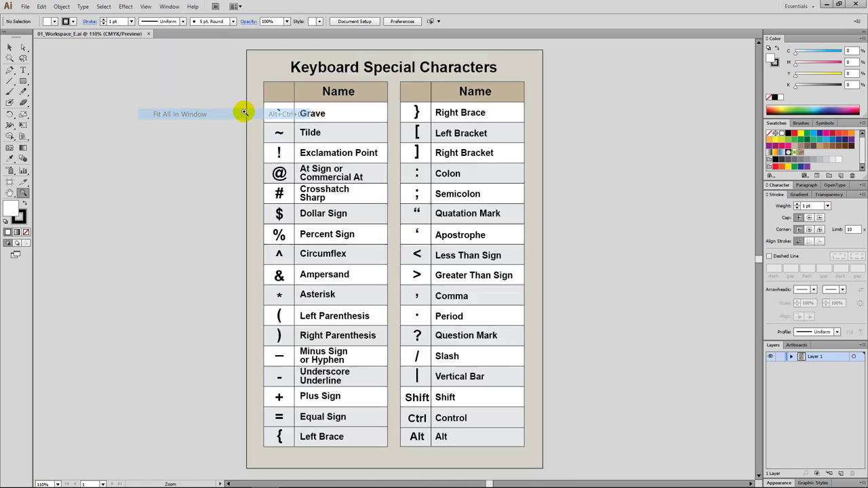